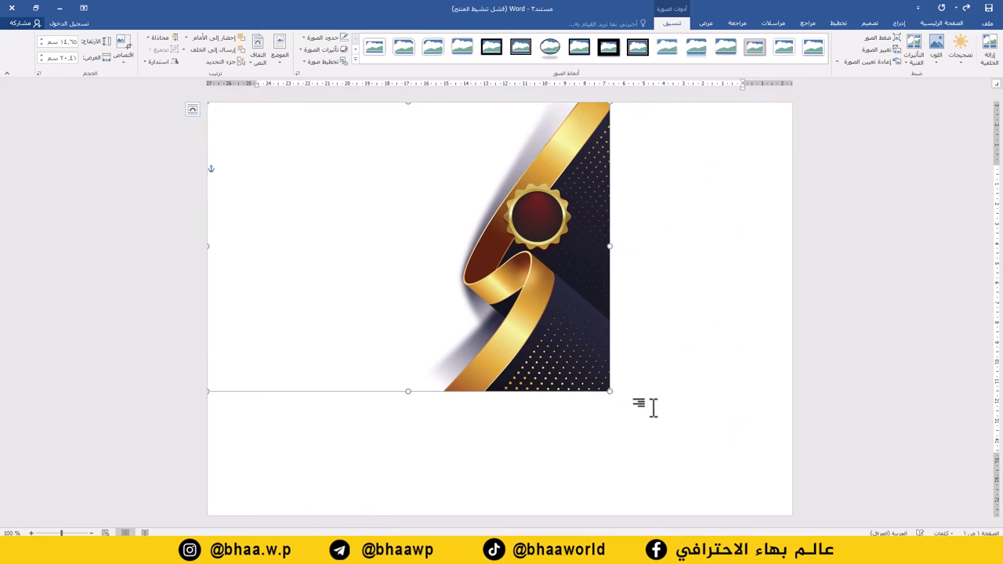
# Enlarge the gold-ribbon picture until it covers the entire landscape page as the background.
pyautogui.moveTo(610, 392); pyautogui.dragTo(782, 514)
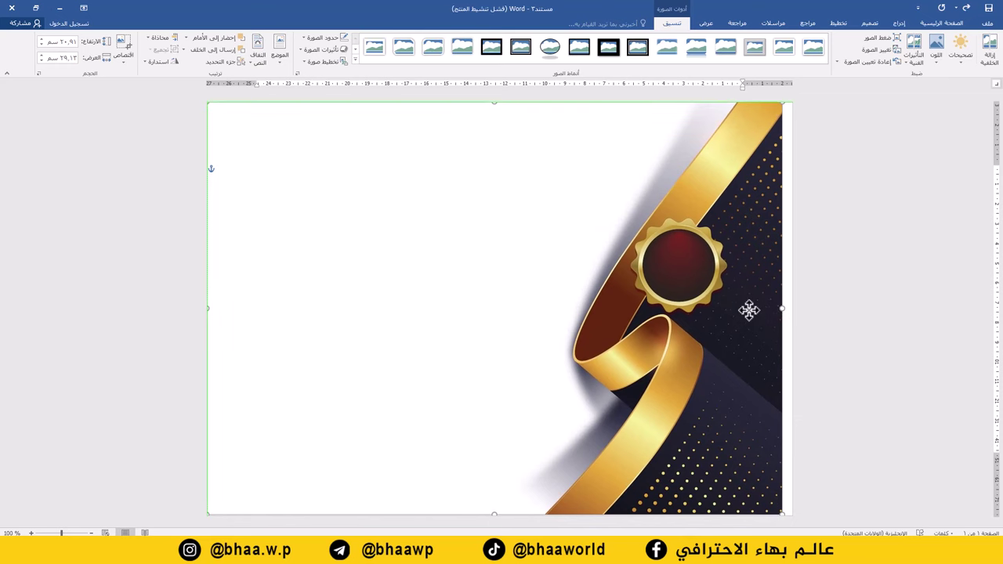
pyautogui.click(208, 222)
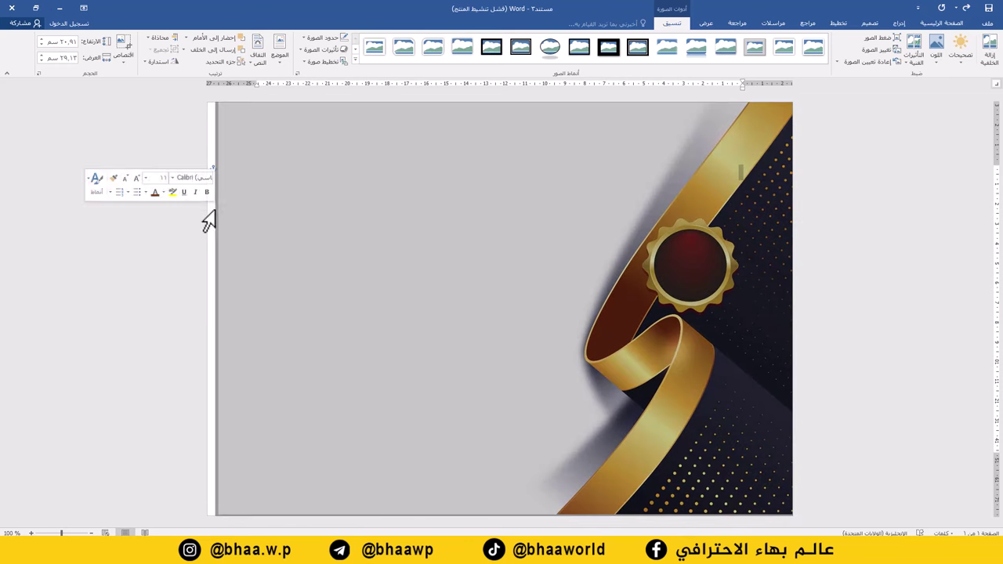
pyautogui.click(331, 233)
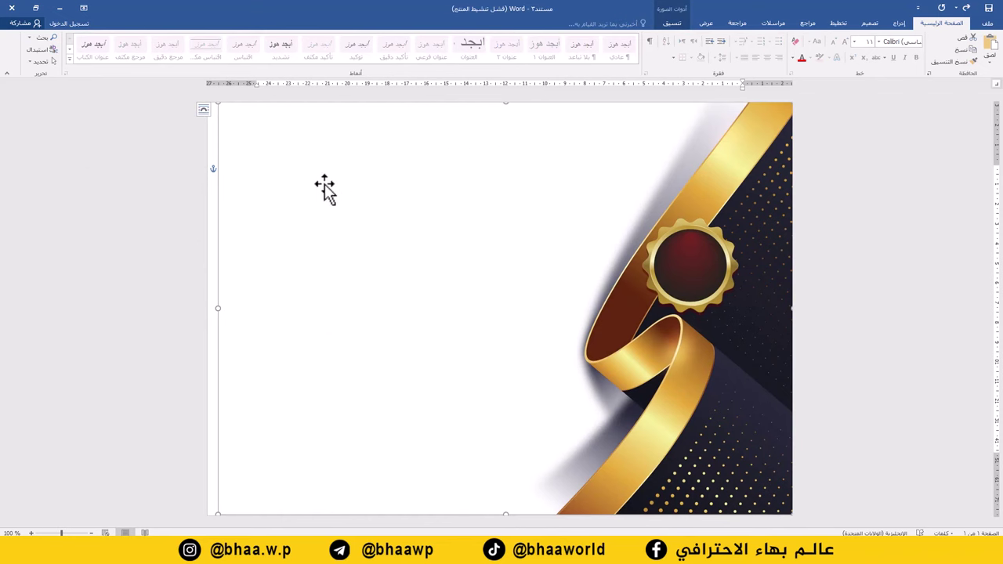
pyautogui.click(217, 217)
# Insert شهادة خبرة.png in front of text, shrink it and place it near the page top.
pyautogui.click(901, 23)
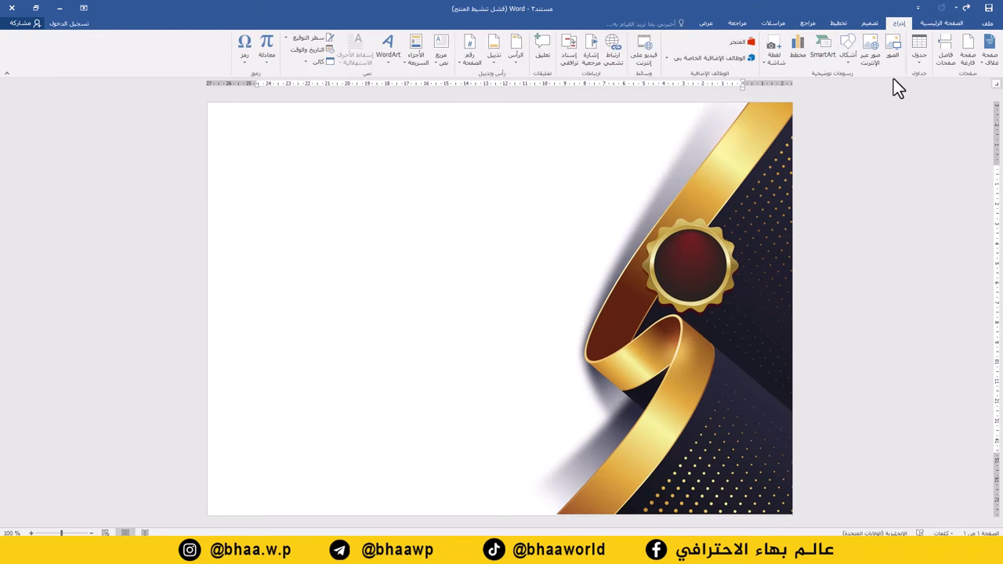
pyautogui.click(894, 57)
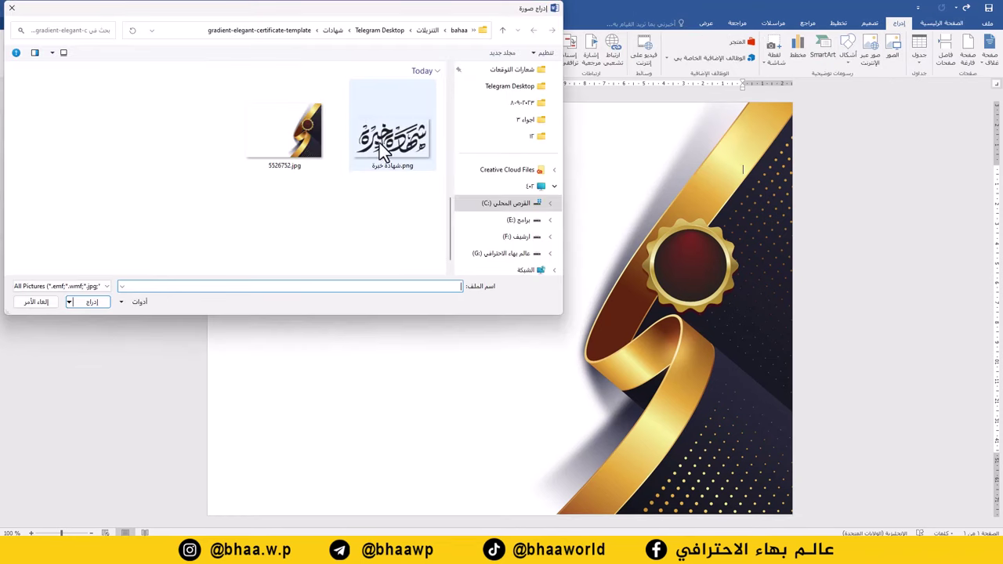
pyautogui.doubleClick(400, 143)
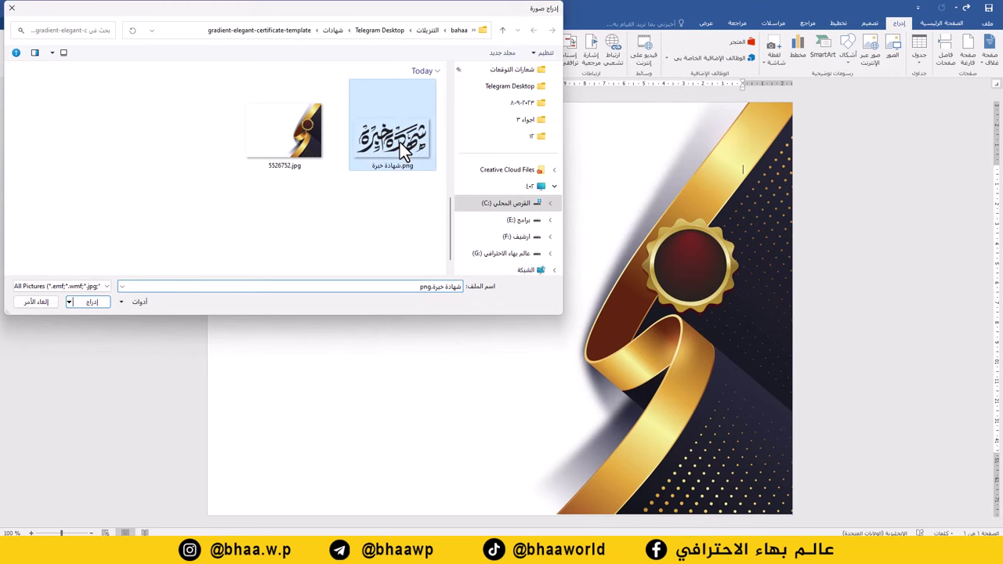
pyautogui.rightClick(501, 249)
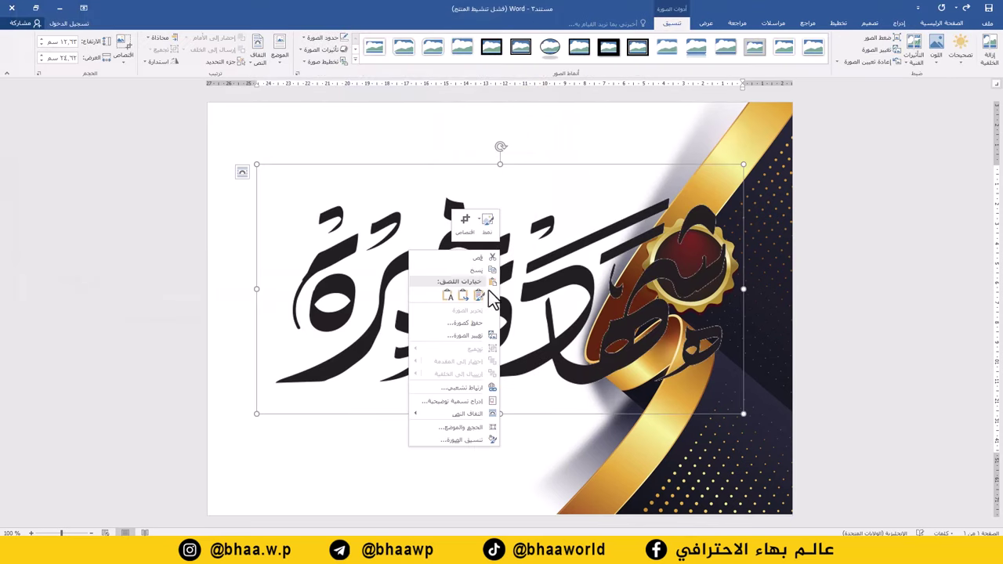
pyautogui.moveTo(461, 417)
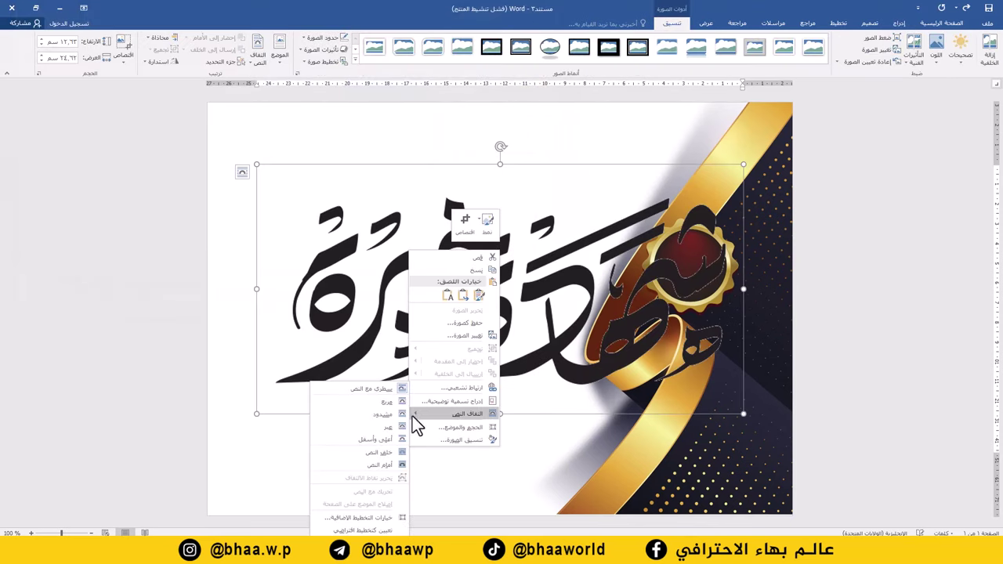
pyautogui.click(373, 465)
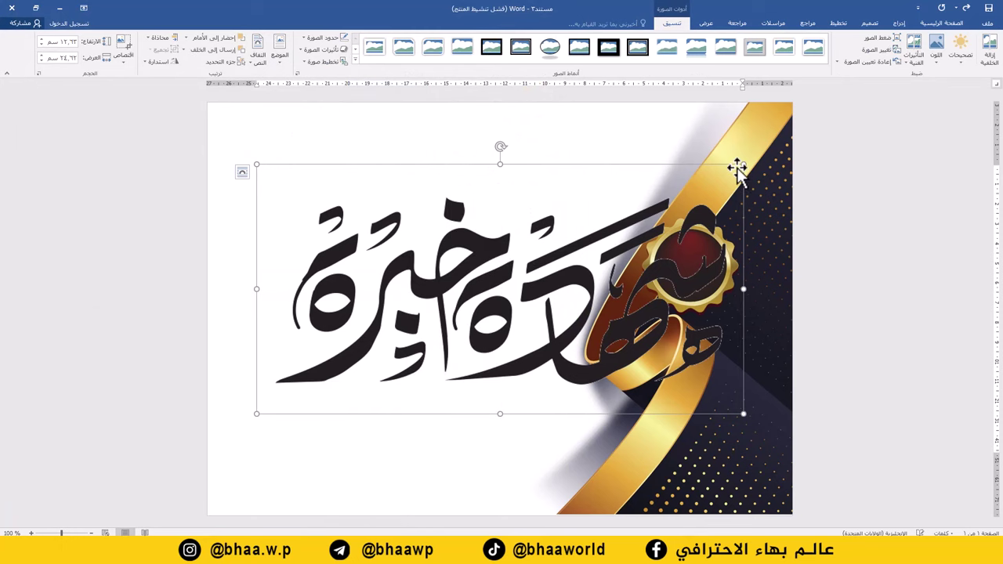
pyautogui.moveTo(742, 166); pyautogui.dragTo(448, 154)
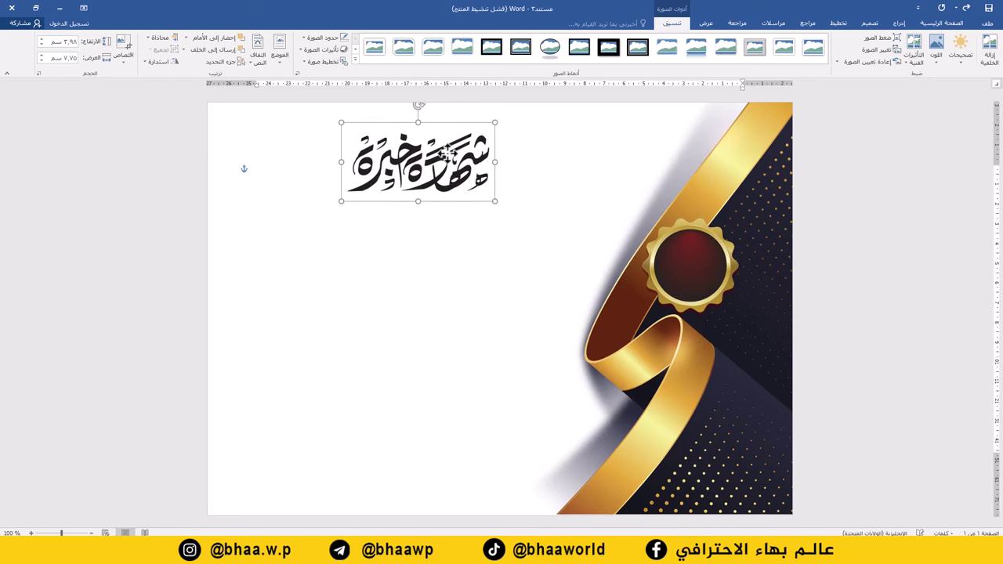
pyautogui.click(441, 251)
pyautogui.click(902, 23)
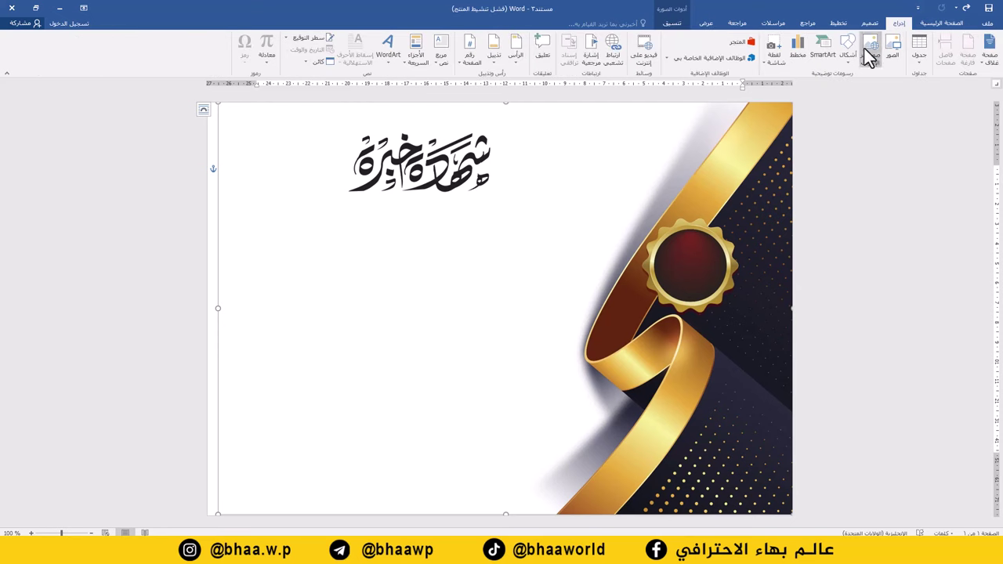
# Draw a text box below the title and paste the Arabic certificate wording into it.
pyautogui.click(441, 65)
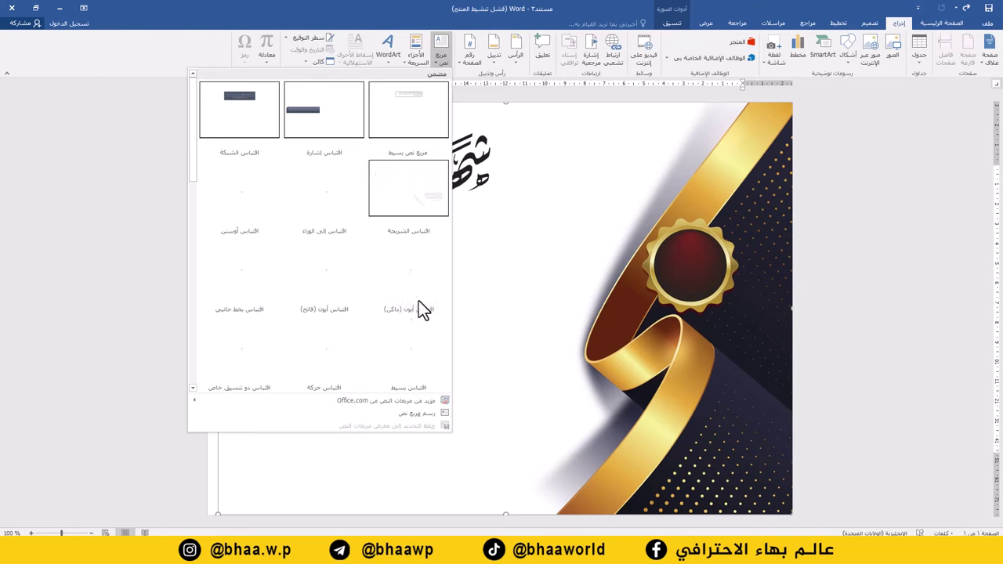
pyautogui.click(416, 414)
pyautogui.moveTo(582, 226)
pyautogui.mouseDown()
pyautogui.moveTo(333, 313)
pyautogui.moveTo(254, 363)
pyautogui.moveTo(222, 403)
pyautogui.moveTo(228, 441)
pyautogui.moveTo(228, 431)
pyautogui.mouseUp()
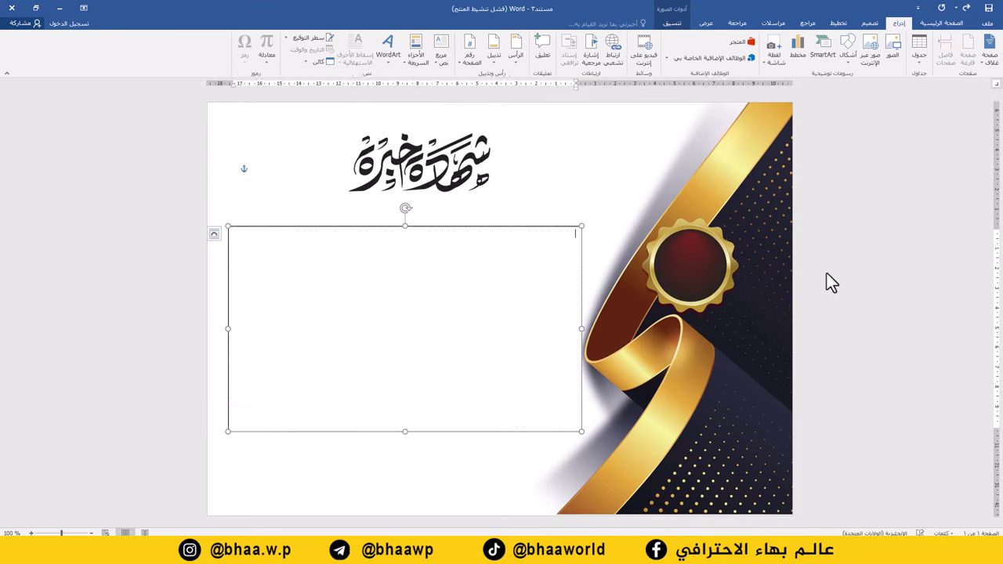
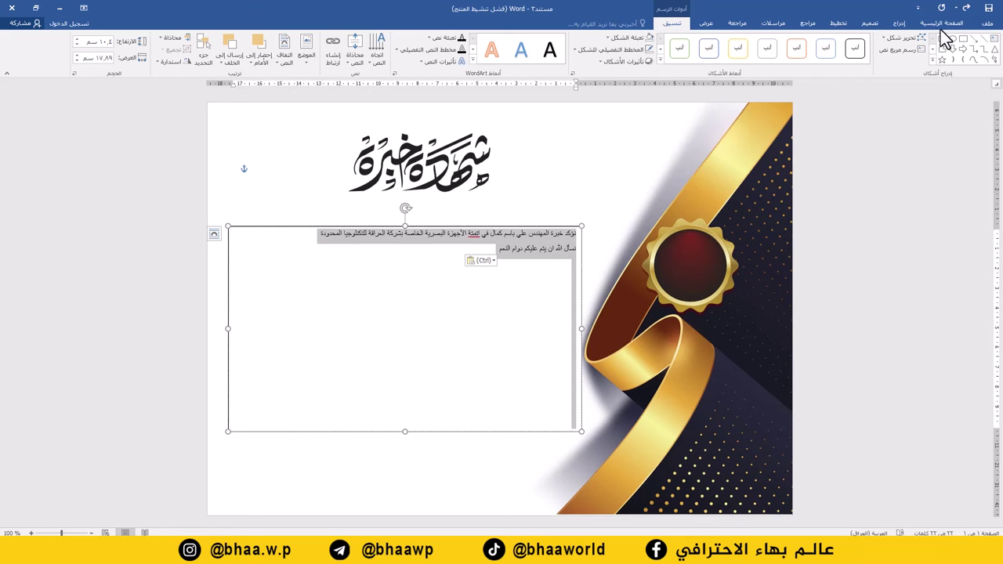
pyautogui.click(940, 24)
# Enlarge the certificate wording and set its font to Al-Jazeera-Arabic.
pyautogui.click(845, 43)
pyautogui.click(845, 44)
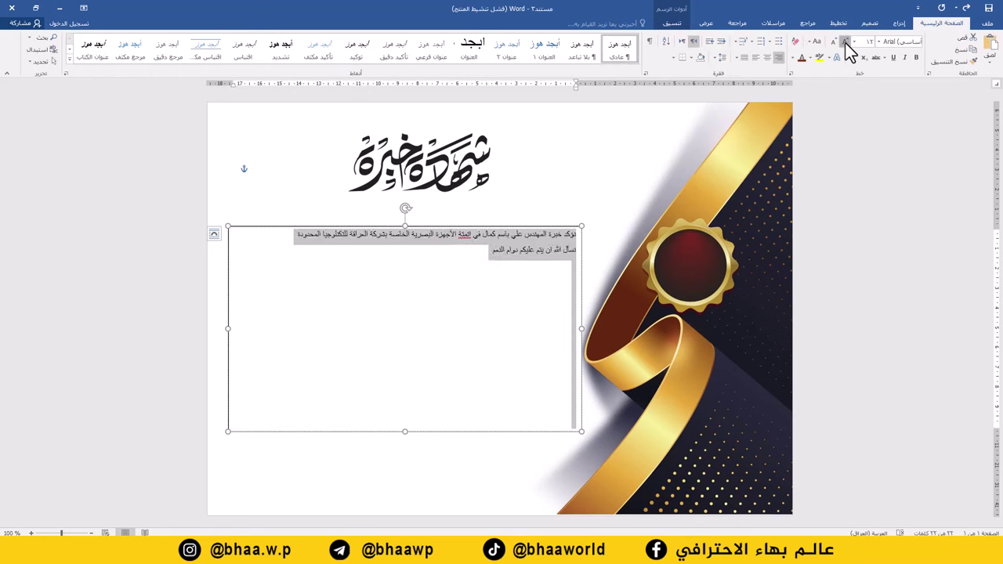
pyautogui.click(846, 43)
pyautogui.click(846, 43)
pyautogui.click(846, 43)
pyautogui.click(846, 43)
pyautogui.click(846, 44)
pyautogui.click(846, 43)
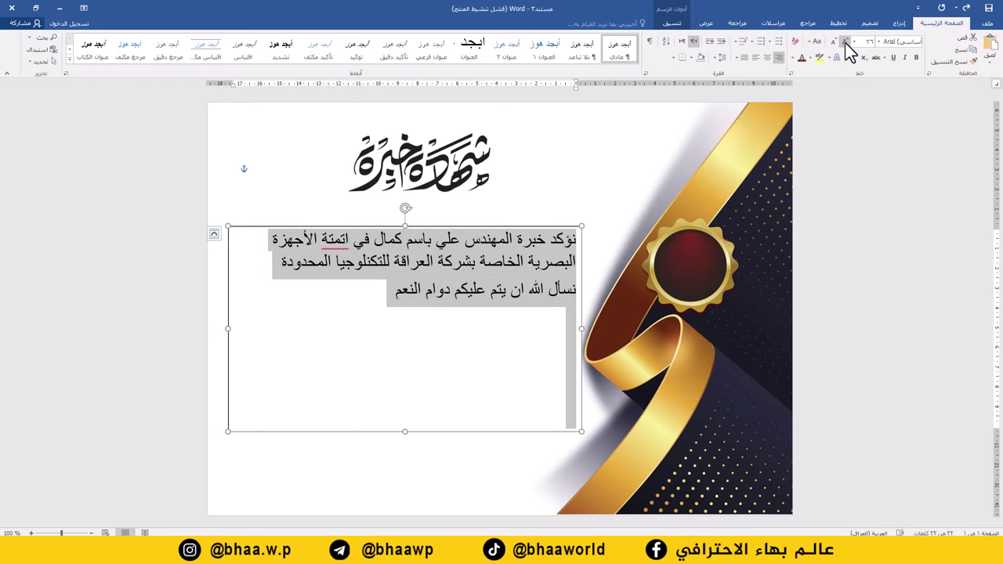
pyautogui.click(880, 42)
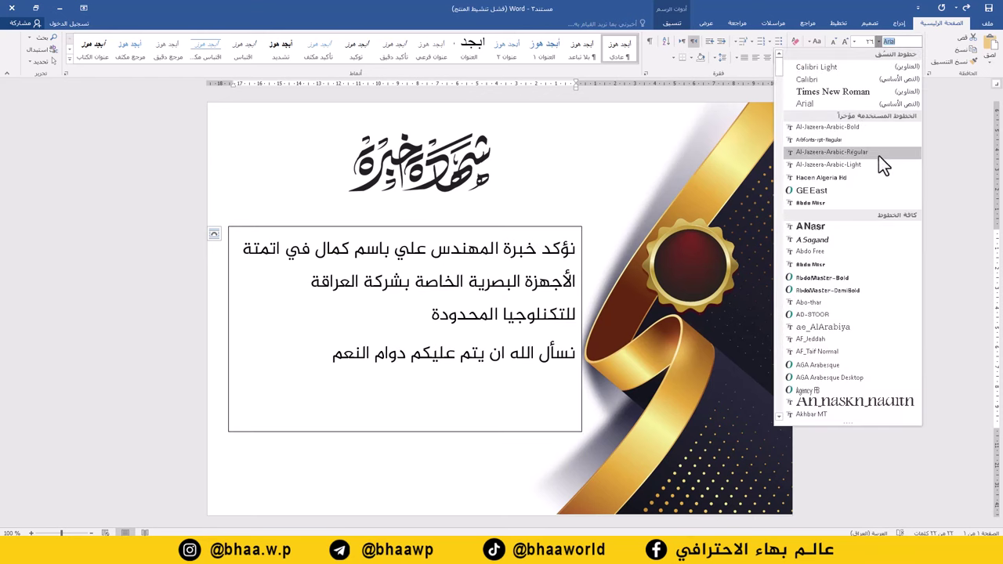
pyautogui.click(839, 126)
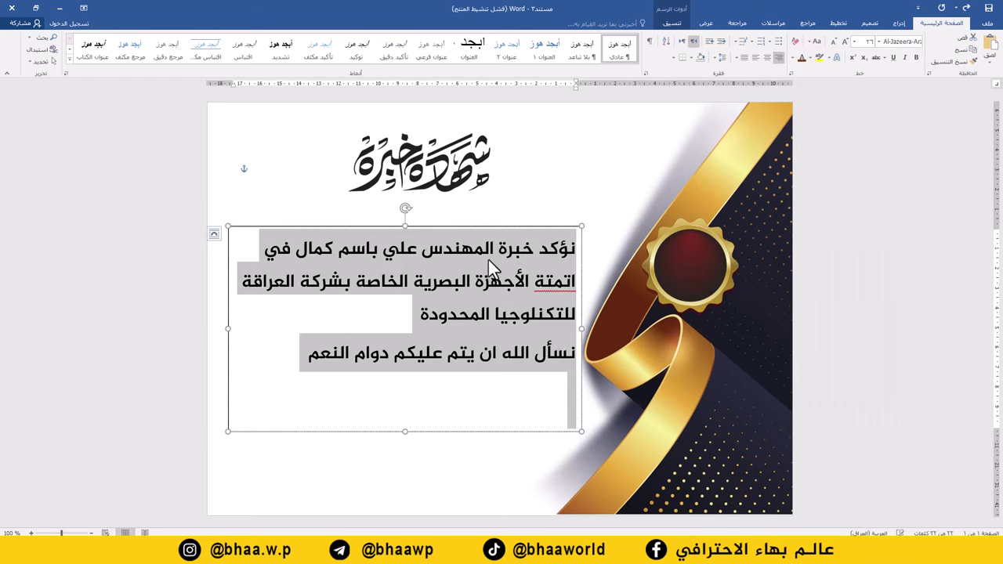
# Add line breaks after نؤكد خبرة and after كمال.
pyautogui.click(417, 249)
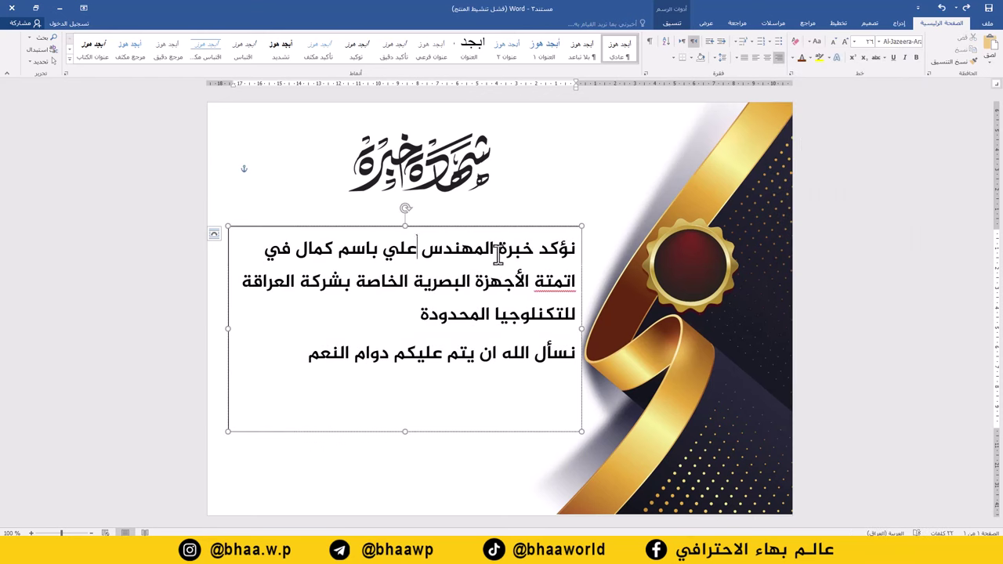
pyautogui.press('Return')
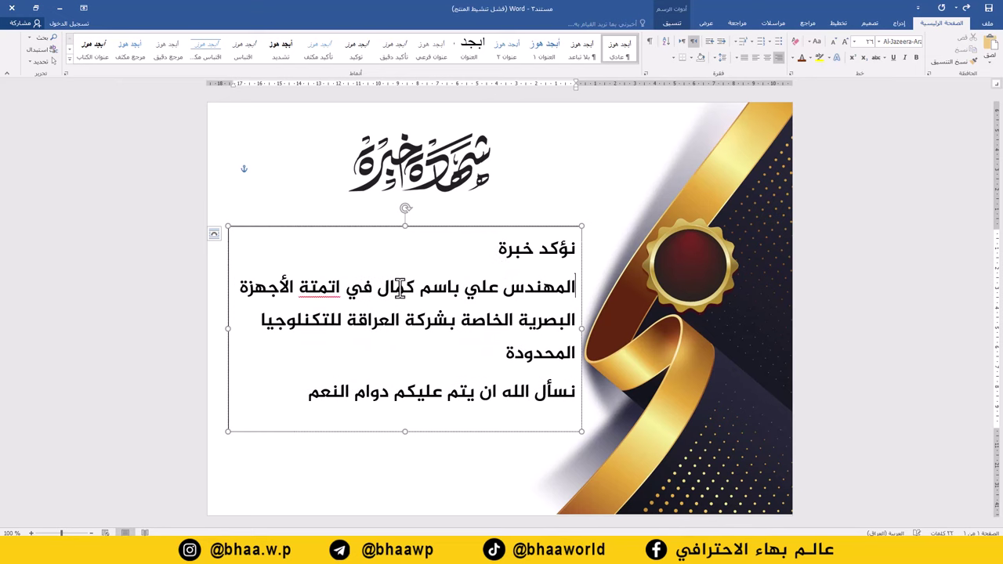
pyautogui.click(374, 286)
pyautogui.press('Return')
# Set all the wording to size 22 and raise the name line to 36.
pyautogui.hotkey('ctrl', 'a')
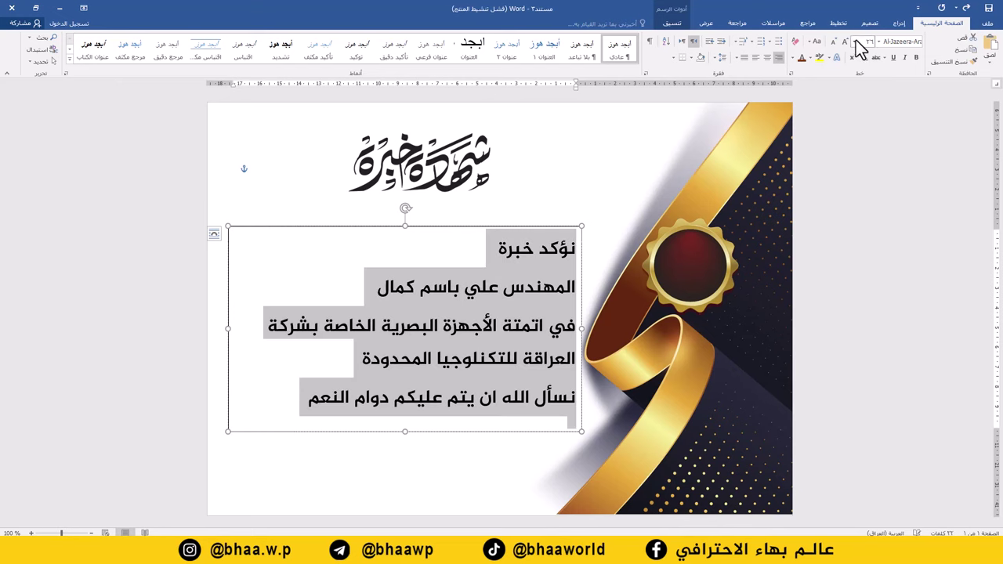
pyautogui.click(856, 41)
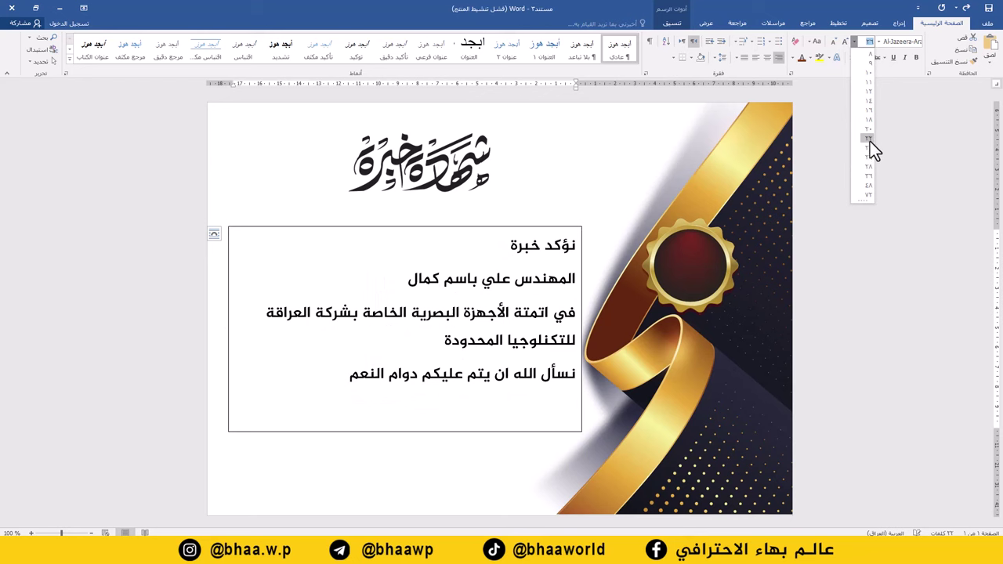
pyautogui.click(871, 140)
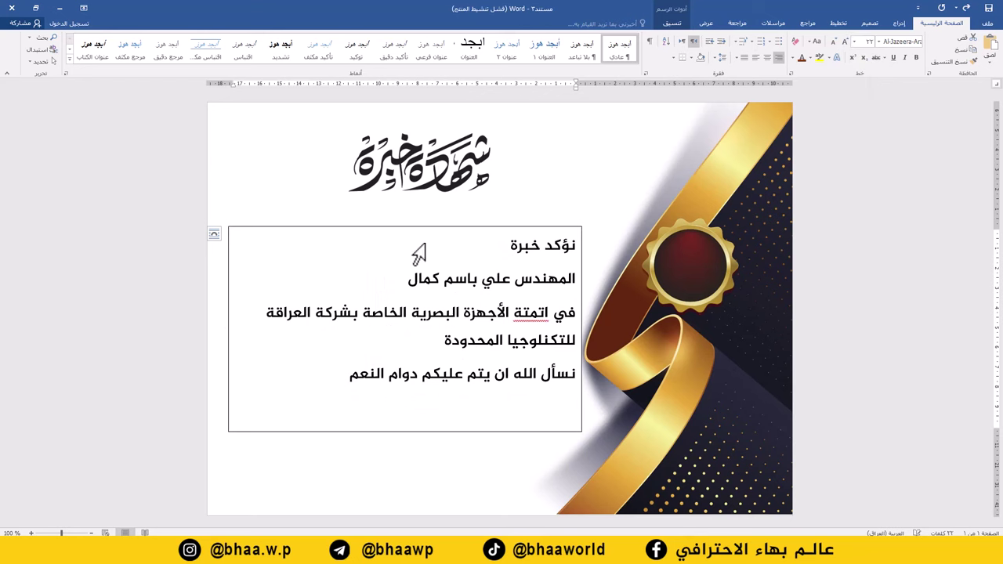
pyautogui.click(847, 43)
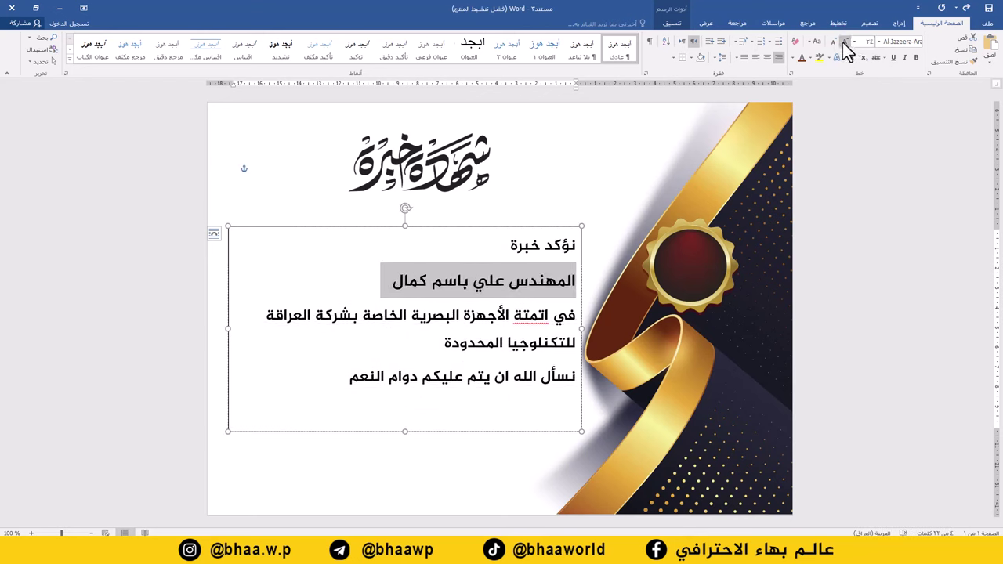
pyautogui.click(846, 42)
pyautogui.click(846, 42)
pyautogui.click(846, 43)
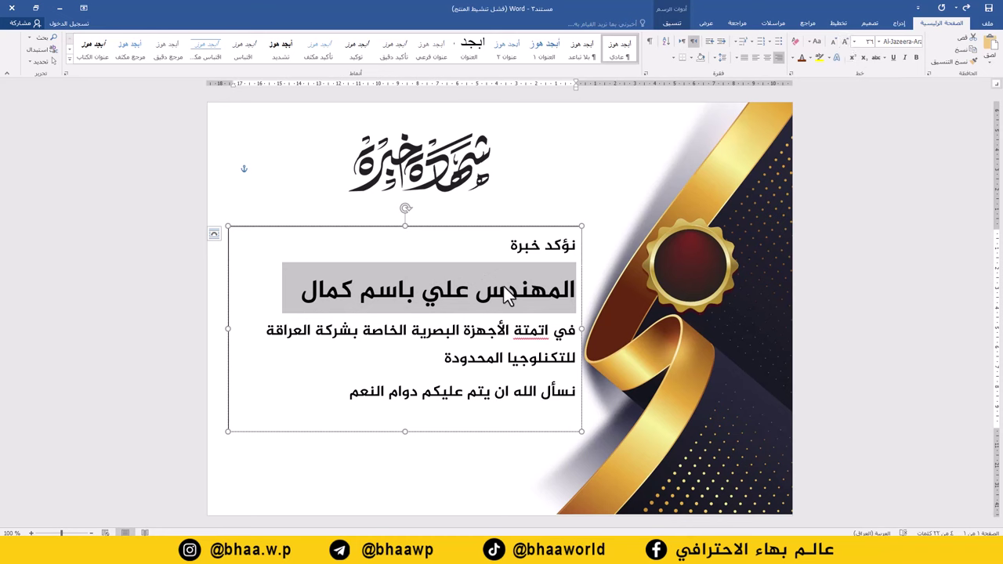
# Centre-align all the text in the certificate box.
pyautogui.click(482, 229)
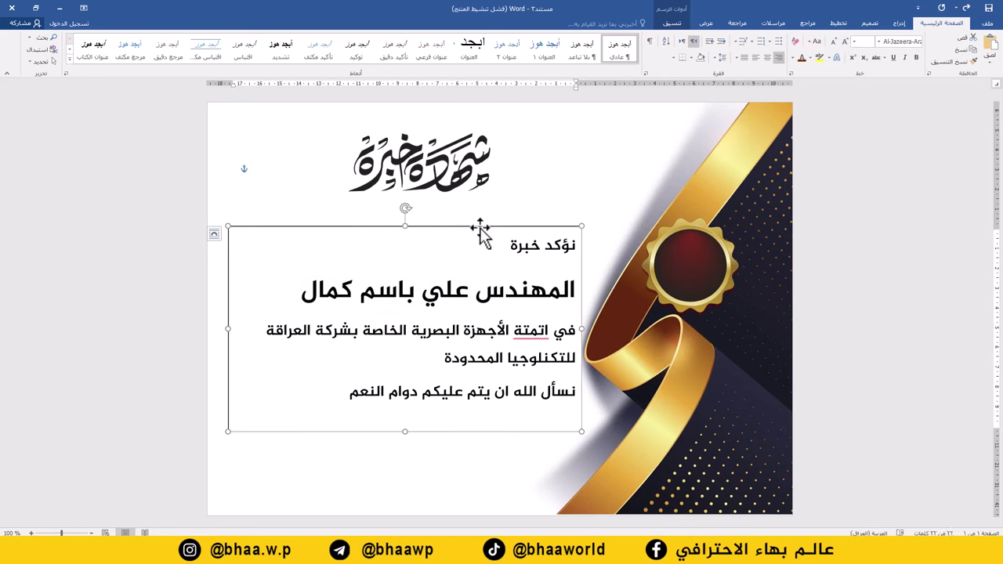
pyautogui.hotkey('ctrl', 'a')
pyautogui.click(767, 57)
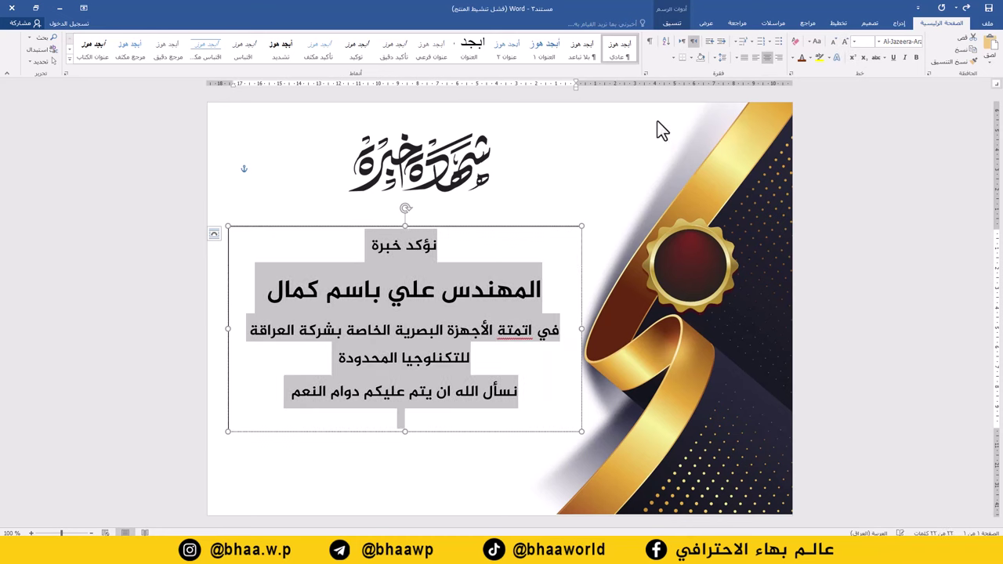
# Narrow the text box so its lines rewrap, and shift it slightly right.
pyautogui.moveTo(459, 223); pyautogui.dragTo(460, 217)
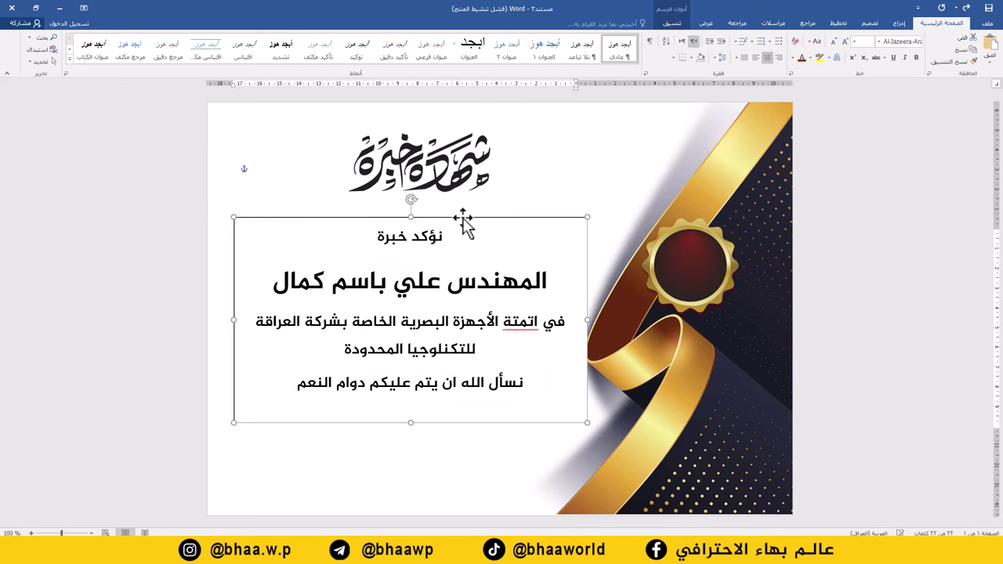
pyautogui.moveTo(587, 320); pyautogui.dragTo(553, 320)
pyautogui.tripleClick(433, 222)
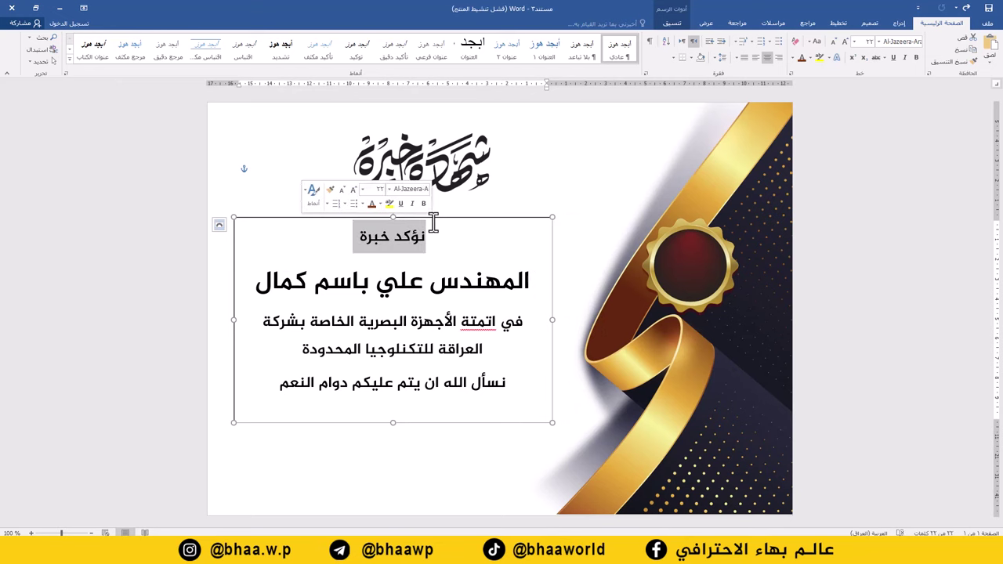
pyautogui.moveTo(439, 219); pyautogui.dragTo(490, 224)
# Give the certificate text box No Fill and No Outline.
pyautogui.click(490, 223)
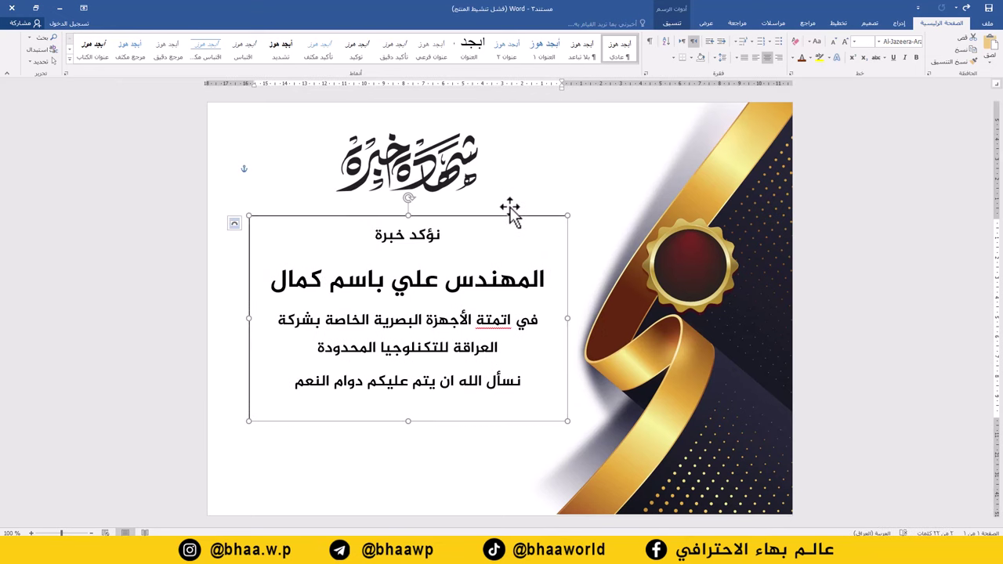
pyautogui.click(673, 24)
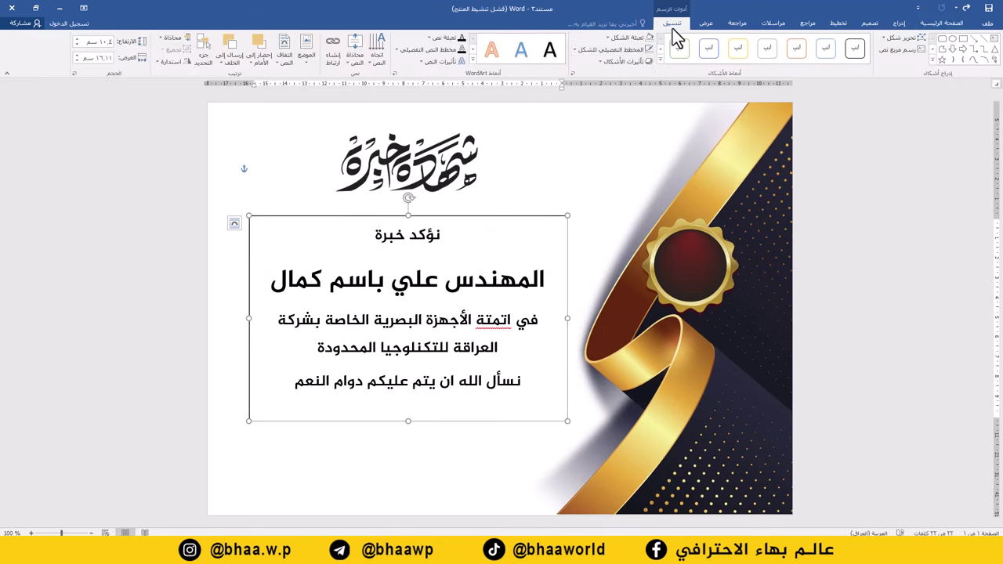
pyautogui.click(625, 39)
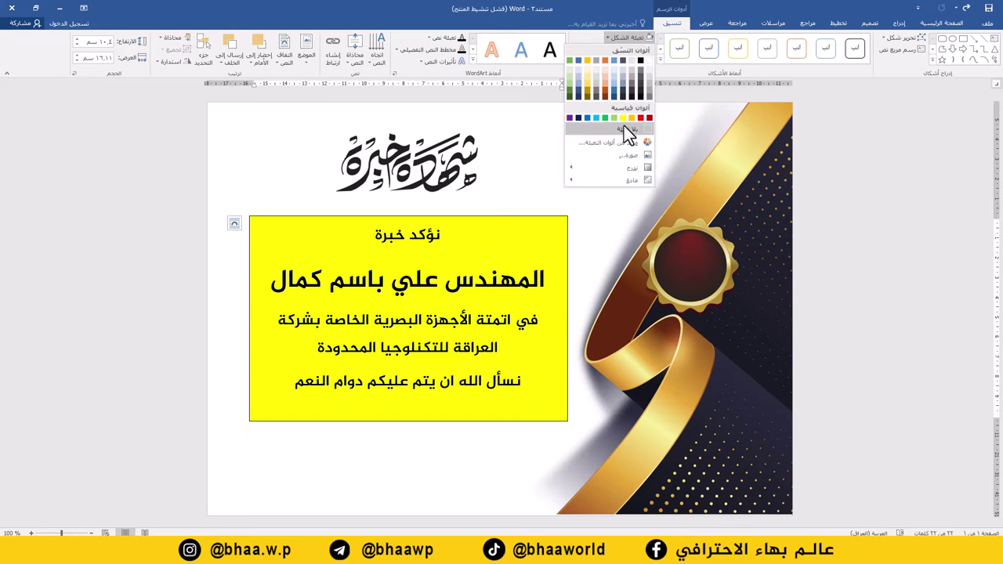
pyautogui.click(624, 126)
pyautogui.click(628, 51)
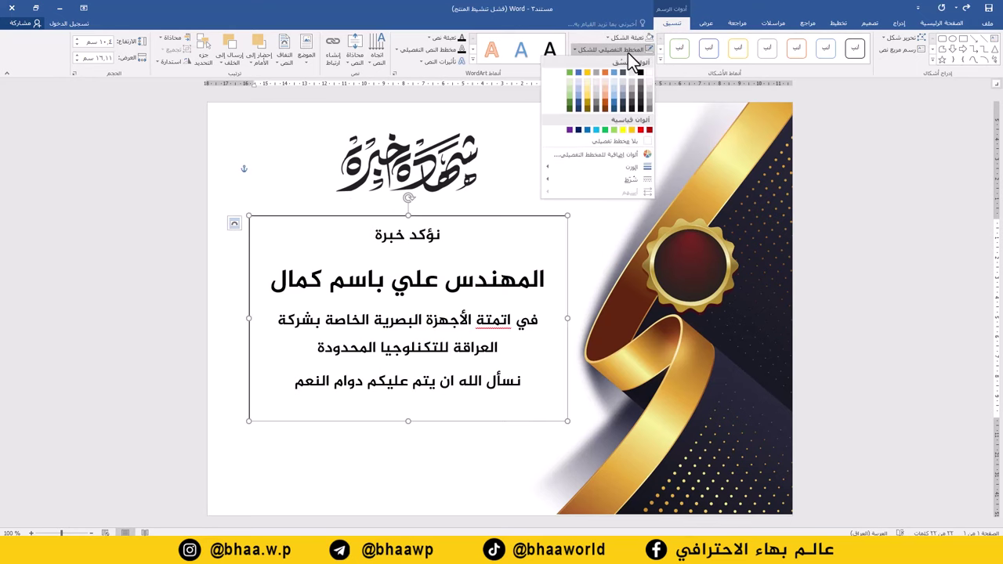
pyautogui.click(620, 140)
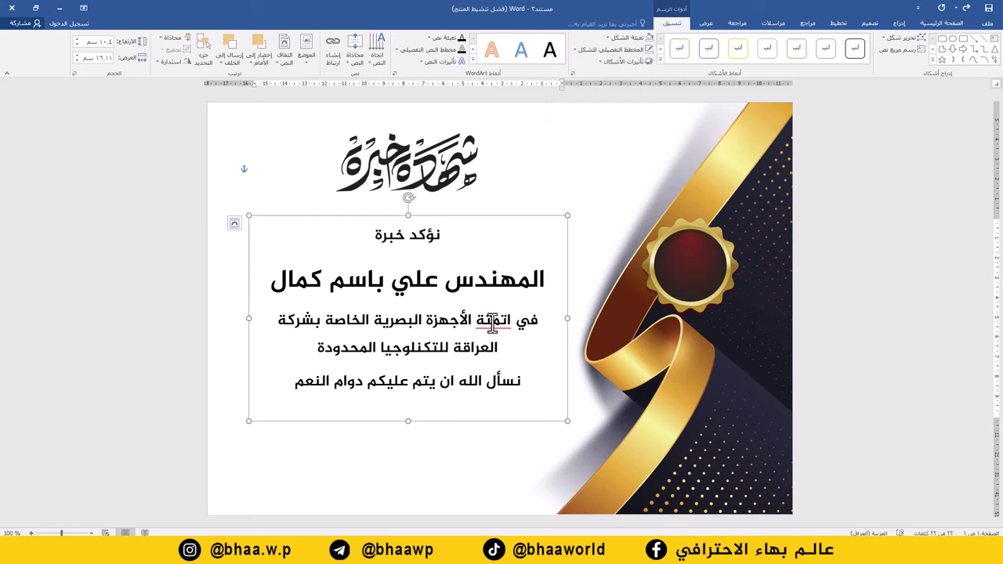
# Colour the engineer's name line dark red.
pyautogui.moveTo(546, 279); pyautogui.dragTo(259, 282)
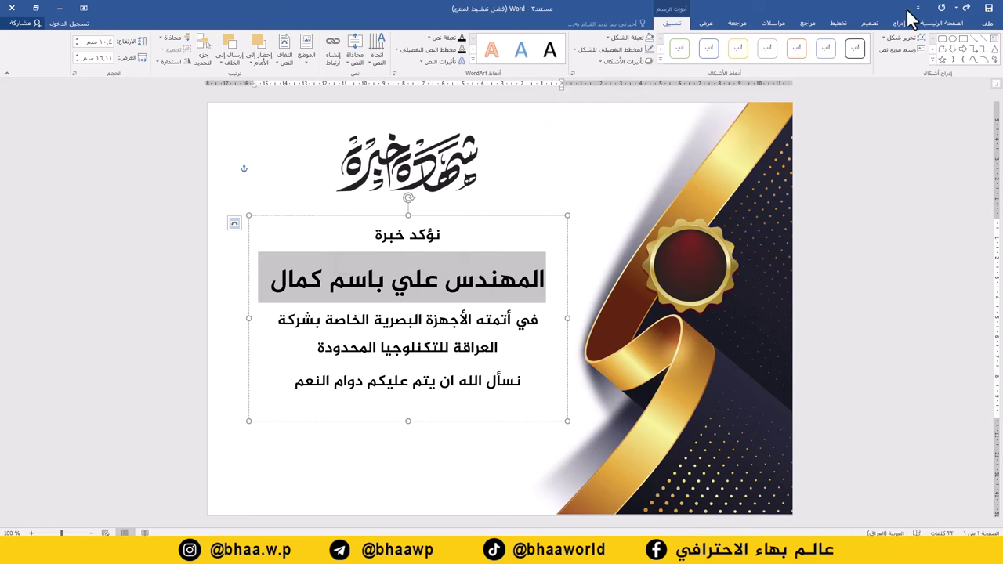
pyautogui.click(940, 23)
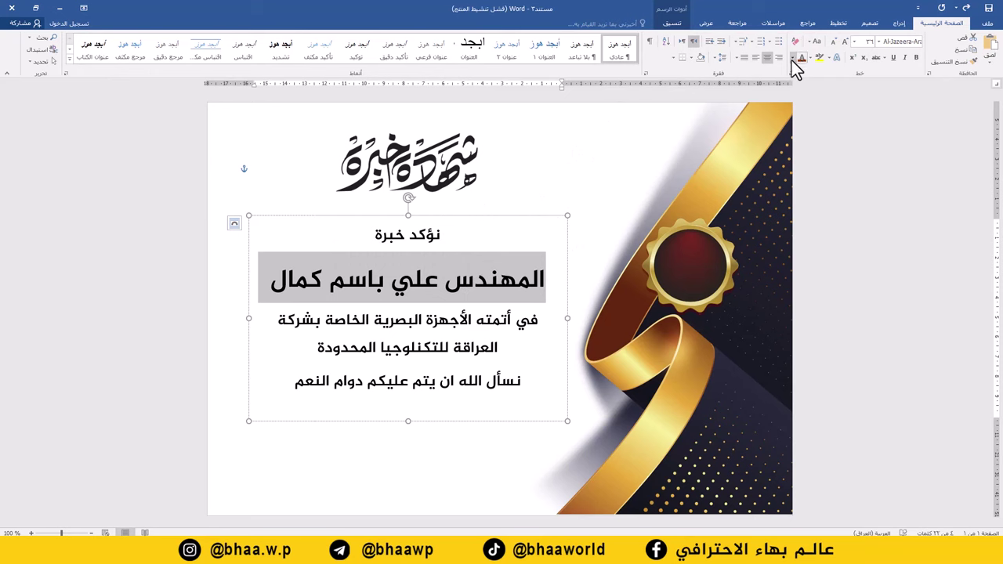
pyautogui.click(793, 59)
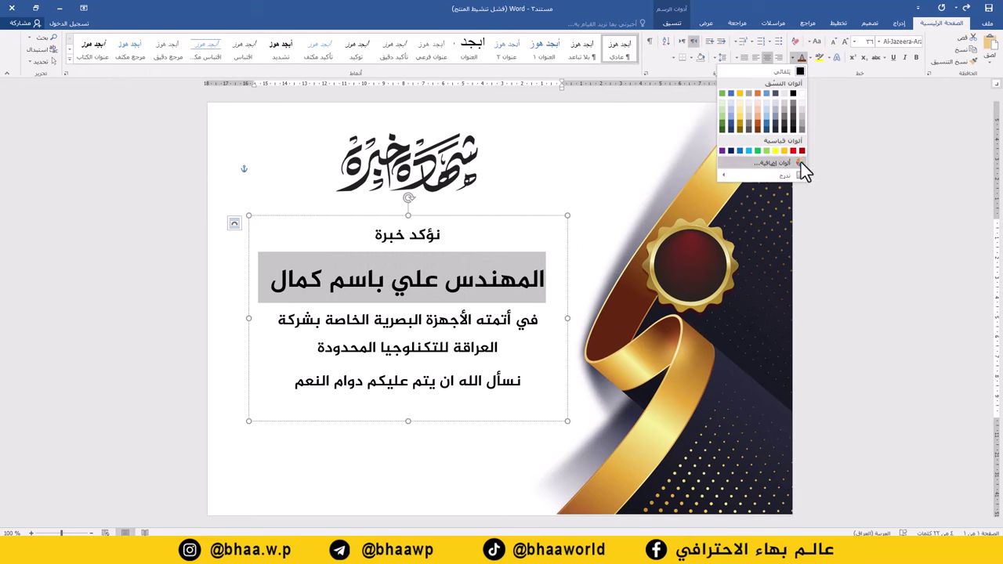
pyautogui.click(802, 150)
pyautogui.click(442, 309)
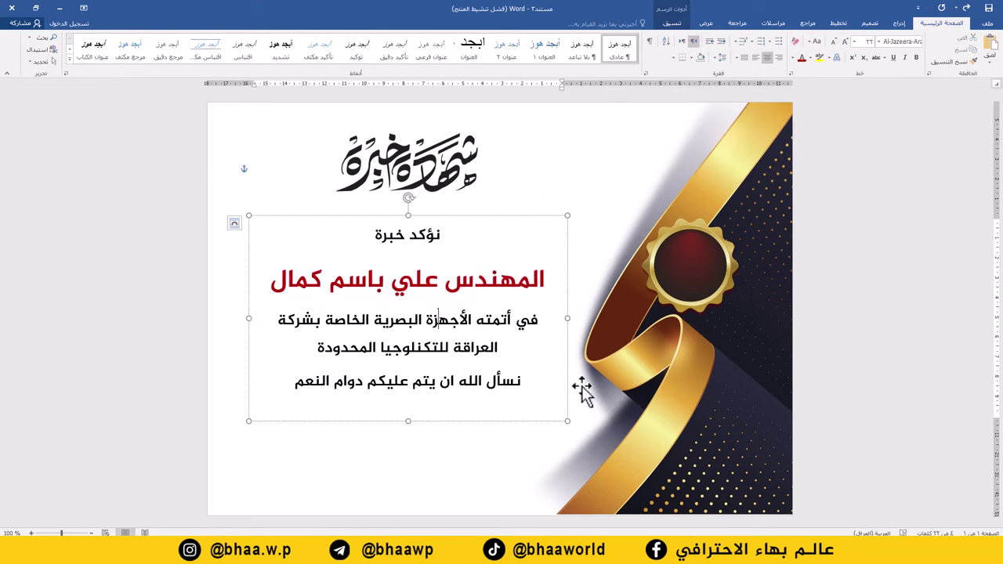
pyautogui.click(473, 219)
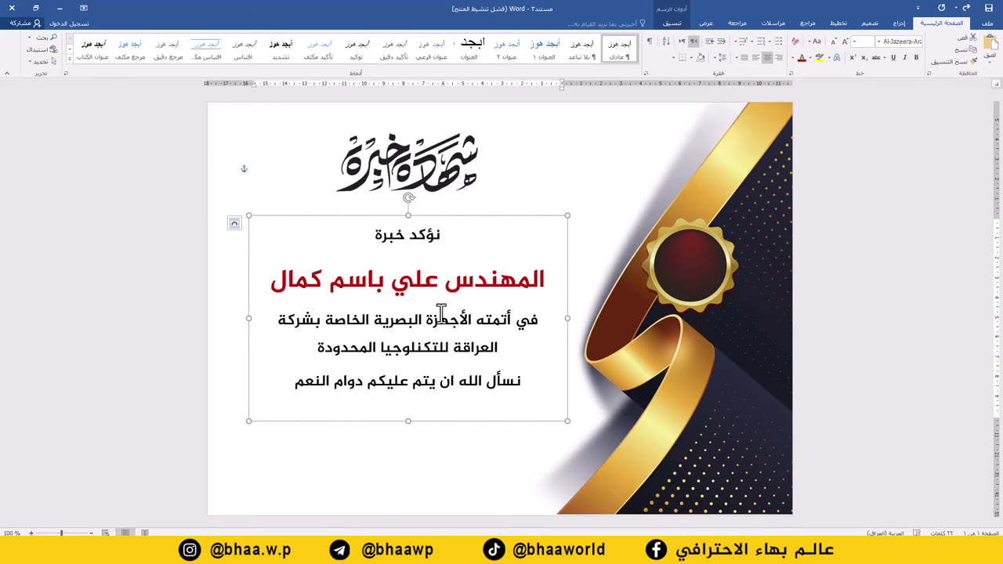
pyautogui.click(347, 448)
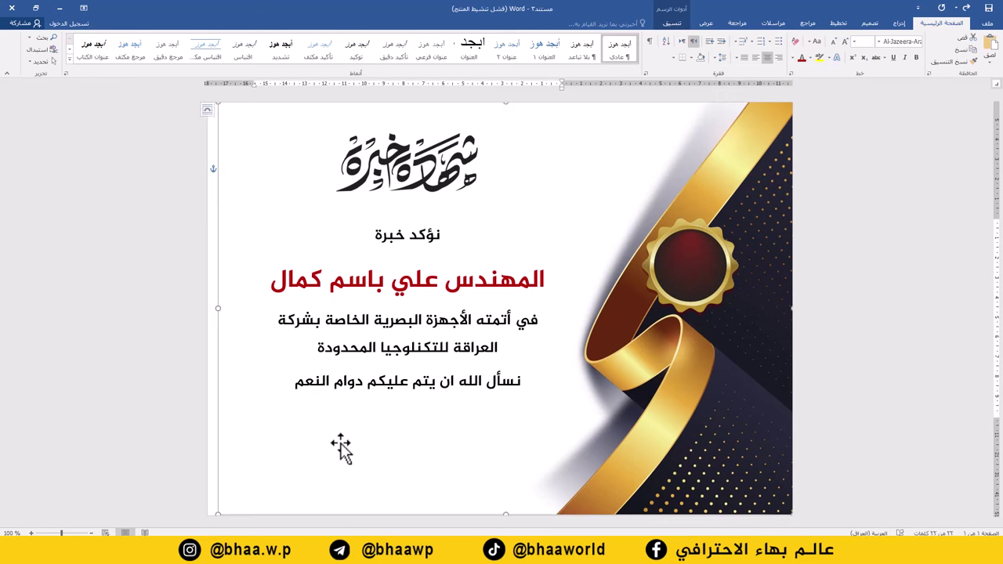
# Draw a new text box near the page bottom for the signature block.
pyautogui.click(901, 23)
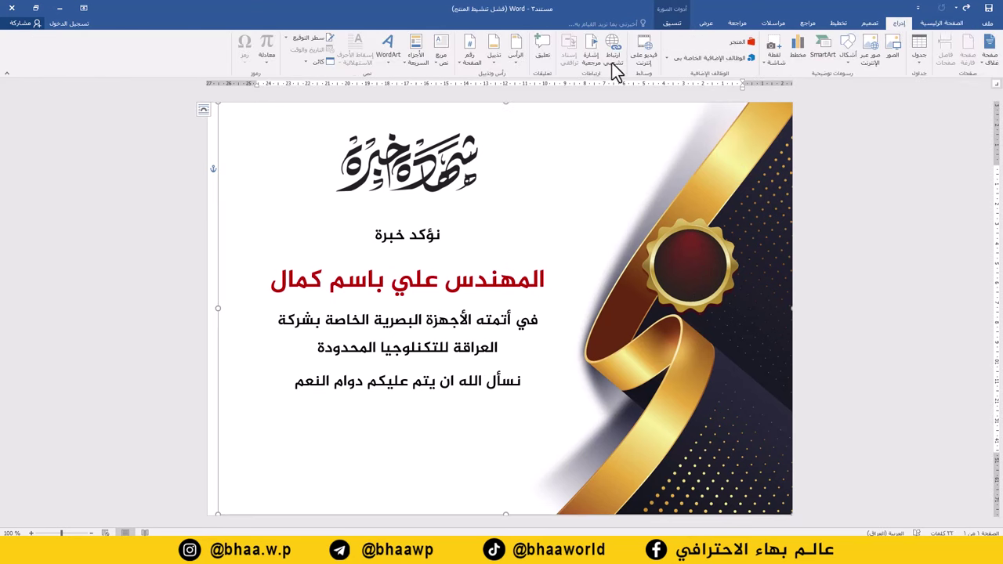
pyautogui.click(441, 63)
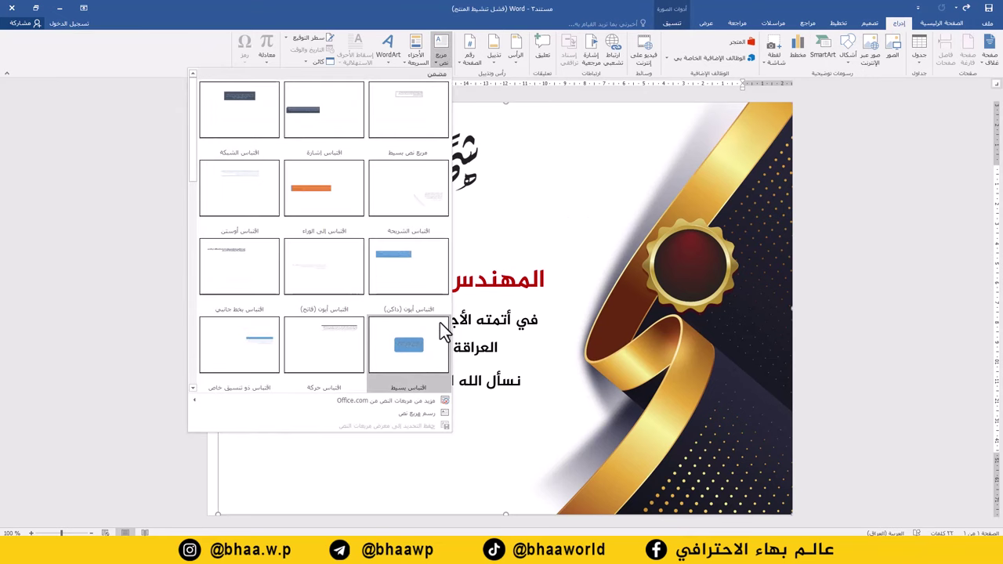
pyautogui.click(402, 415)
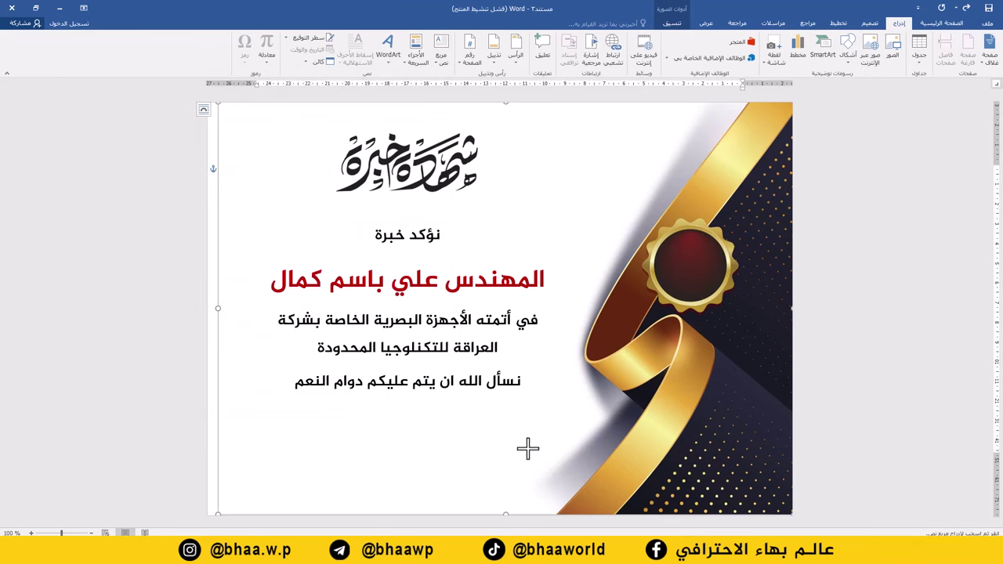
pyautogui.moveTo(527, 445); pyautogui.dragTo(443, 484)
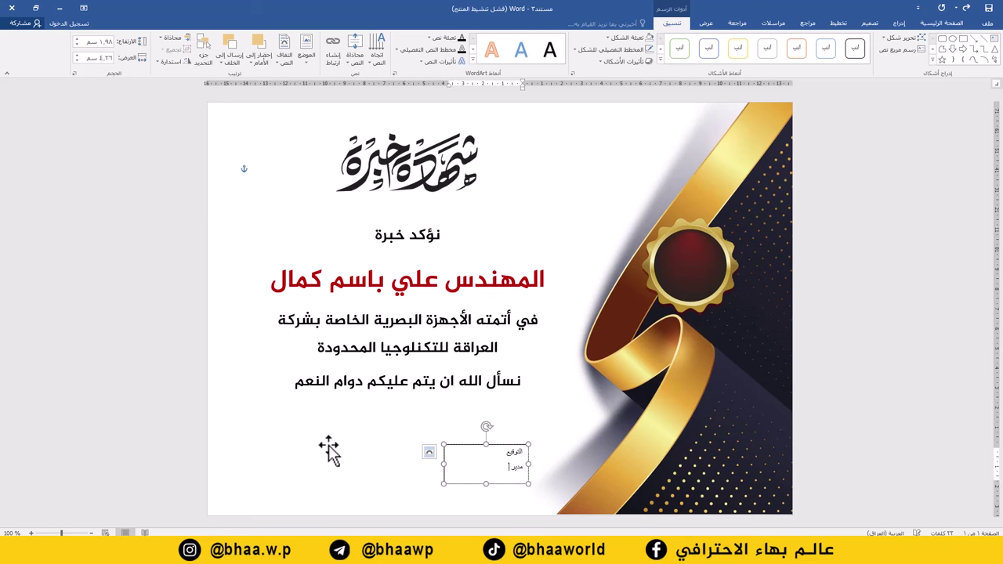
# Make the signature text size 14, bold and centred.
pyautogui.hotkey('ctrl', 'a')
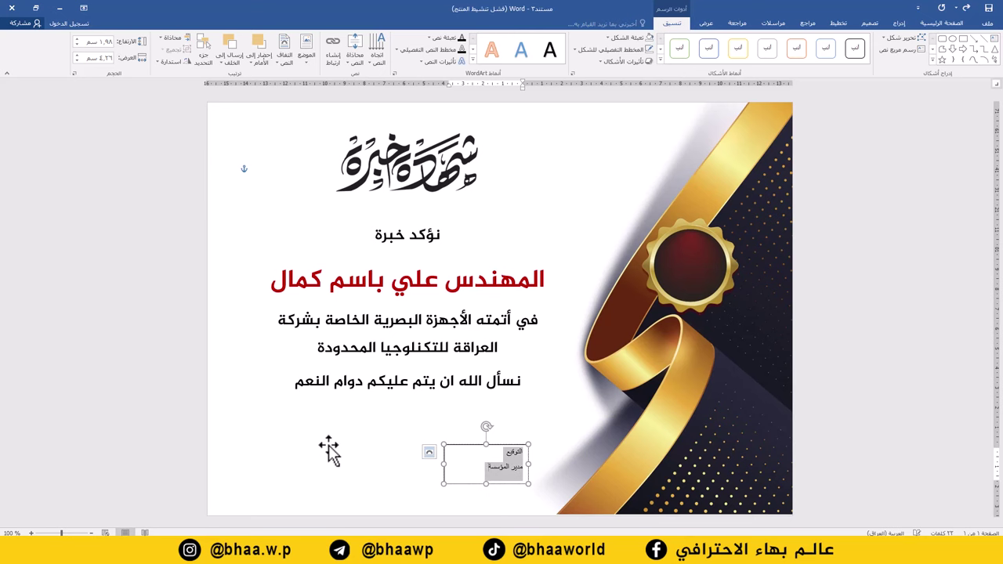
pyautogui.click(942, 22)
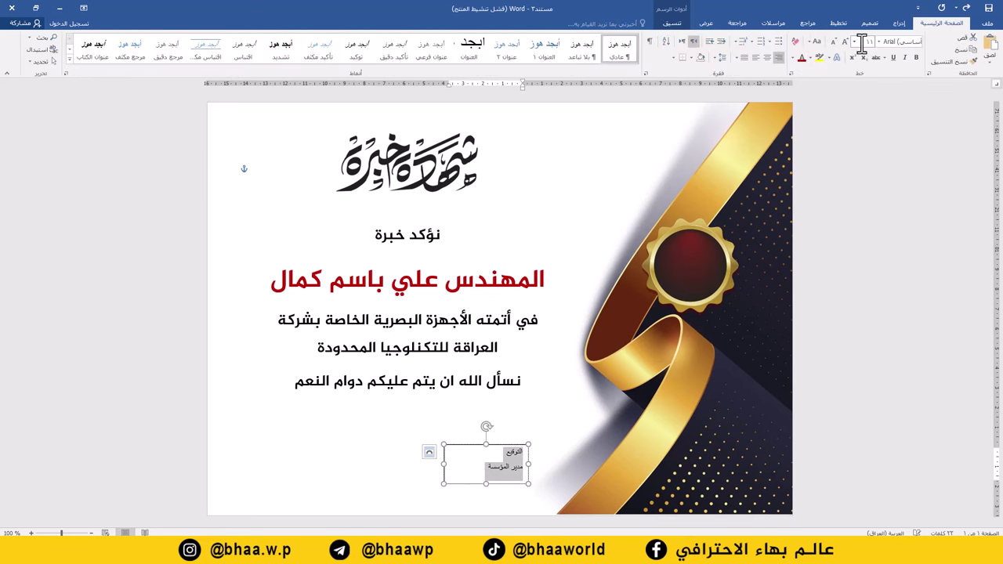
pyautogui.click(855, 41)
pyautogui.click(867, 105)
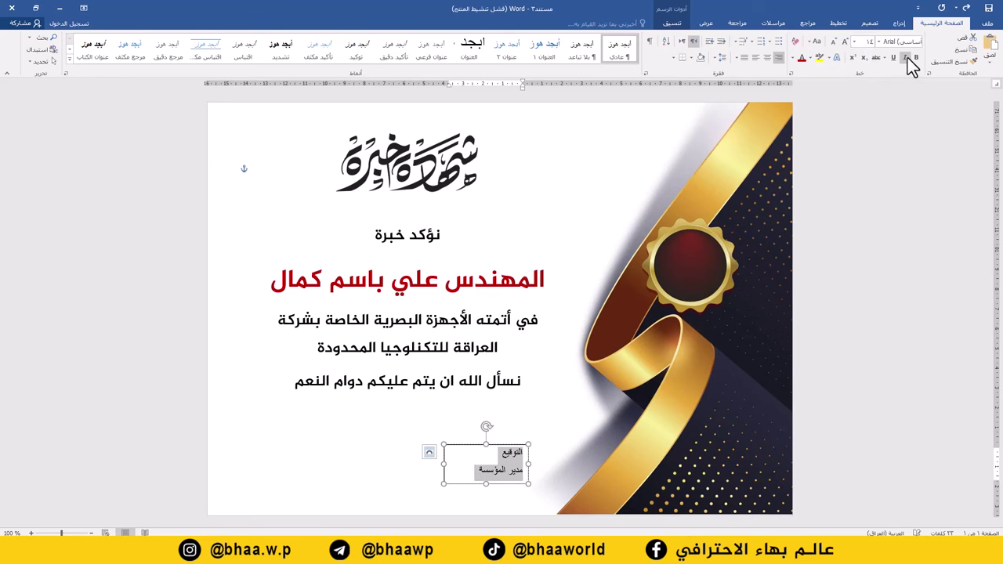
pyautogui.click(916, 57)
pyautogui.click(765, 58)
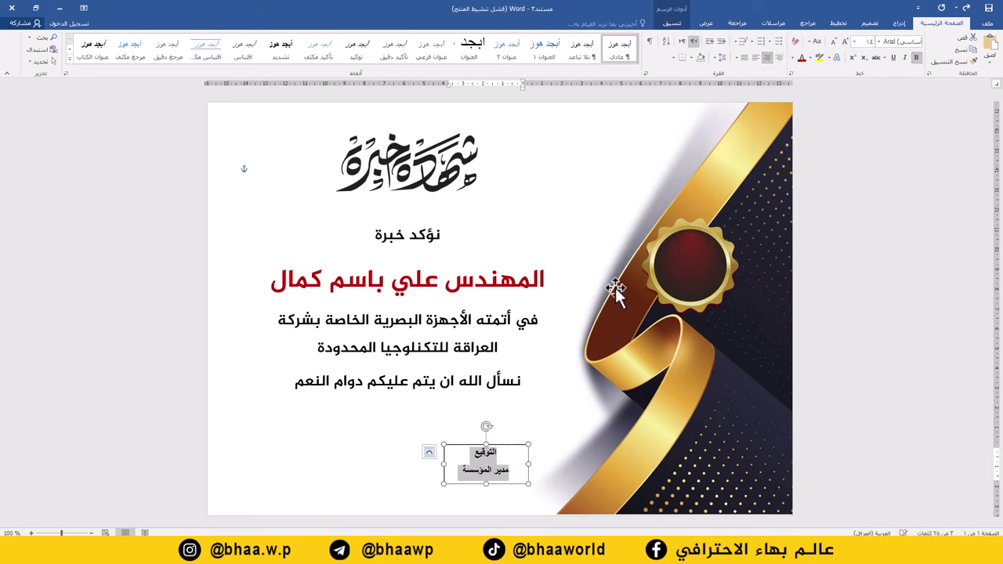
# Set the signature box to No Fill and No Outline, and nudge it slightly right.
pyautogui.click(672, 23)
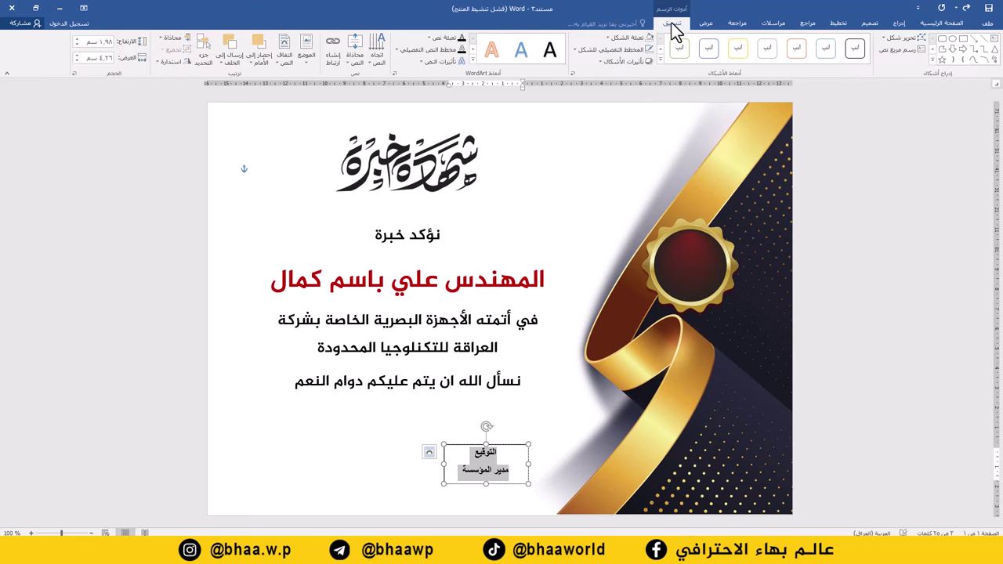
pyautogui.click(631, 37)
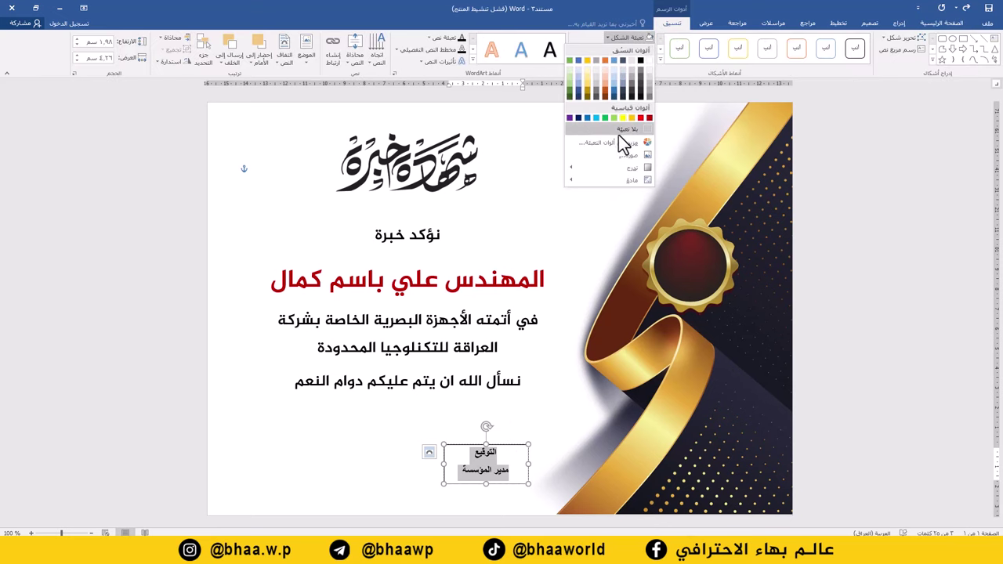
pyautogui.click(621, 132)
pyautogui.click(627, 51)
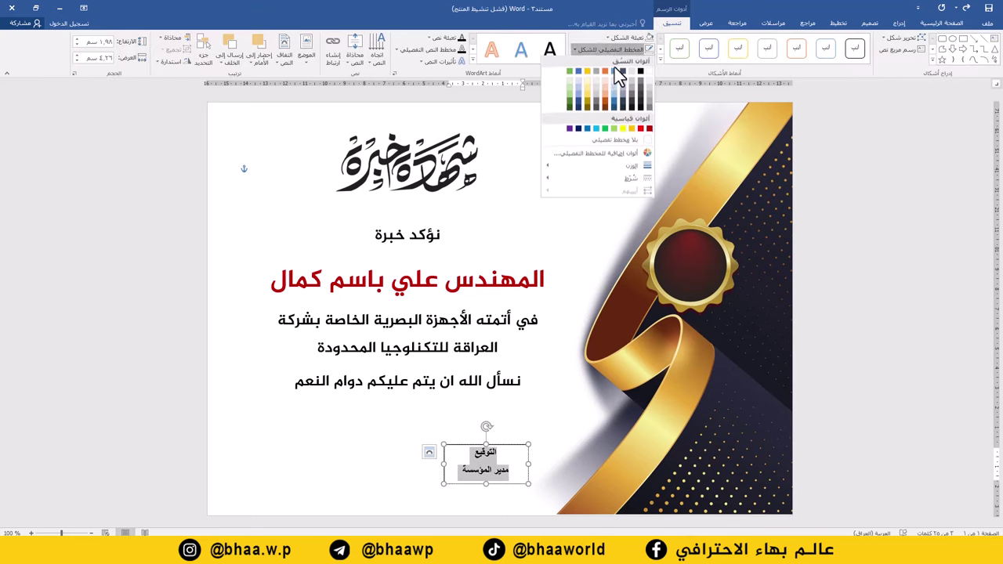
pyautogui.click(618, 141)
pyautogui.click(508, 443)
pyautogui.moveTo(506, 447); pyautogui.dragTo(517, 448)
pyautogui.click(428, 230)
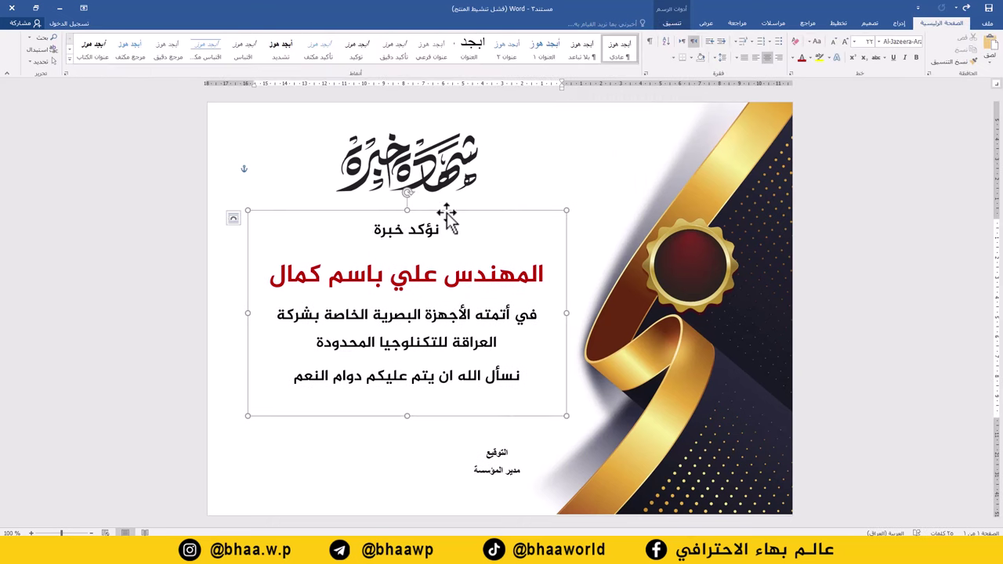
# Insert the medal picture 42828 [Converted].png into the certificate.
pyautogui.click(901, 23)
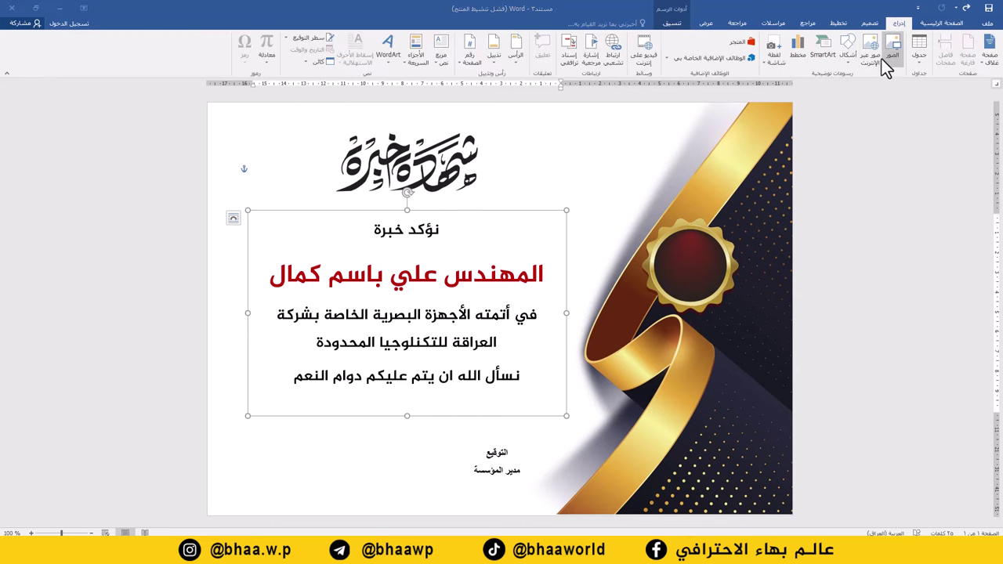
pyautogui.click(882, 58)
pyautogui.click(304, 126)
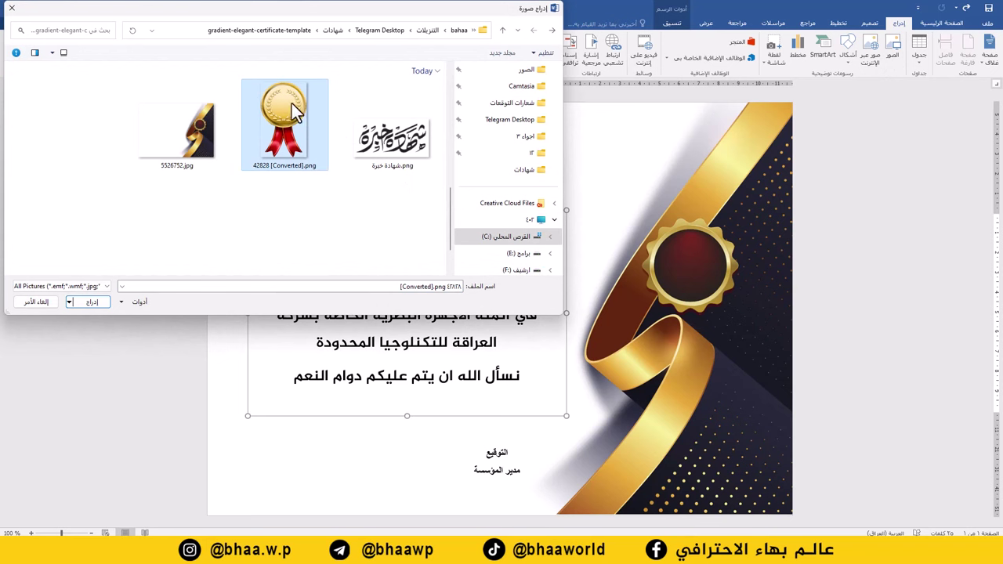
pyautogui.doubleClick(291, 122)
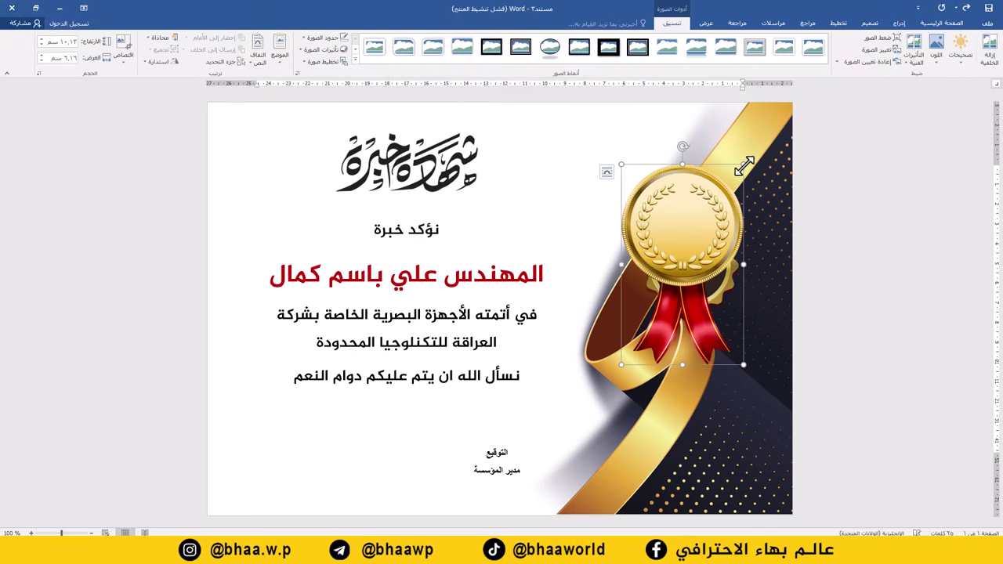
# Shrink the medal, set it In Front of Text, and place it top-left beside the title.
pyautogui.moveTo(745, 167); pyautogui.dragTo(722, 194)
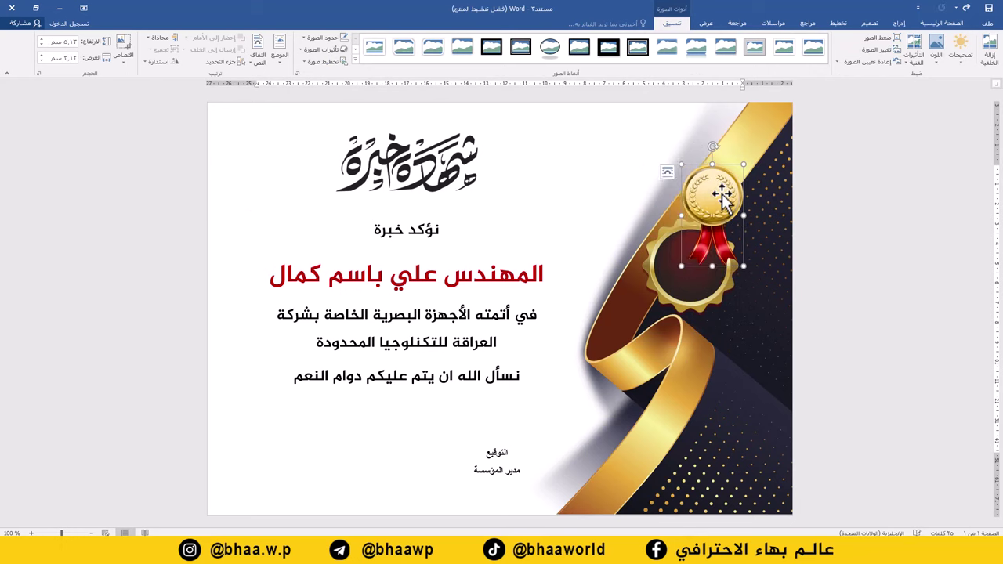
pyautogui.rightClick(722, 194)
pyautogui.moveTo(669, 359)
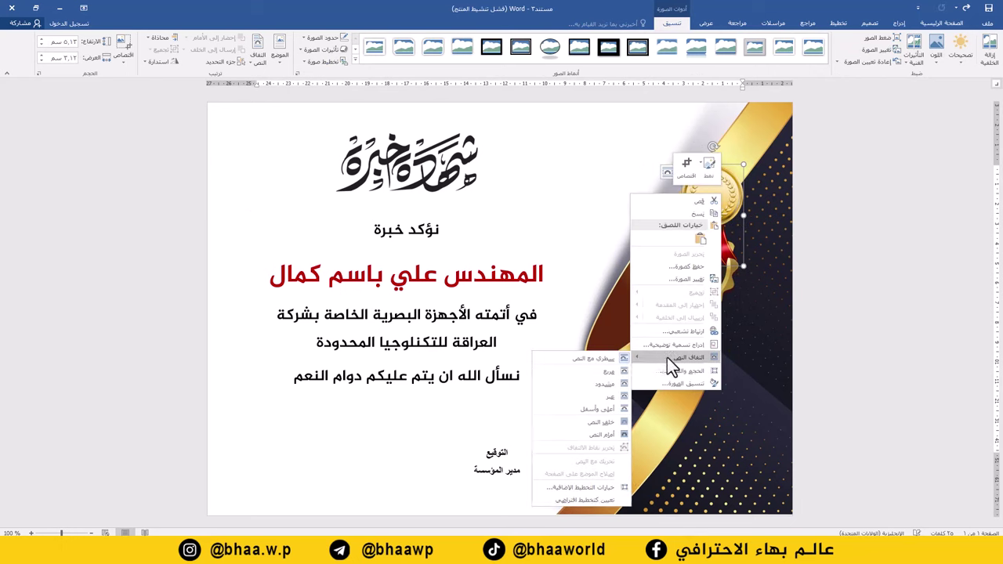
pyautogui.click(603, 435)
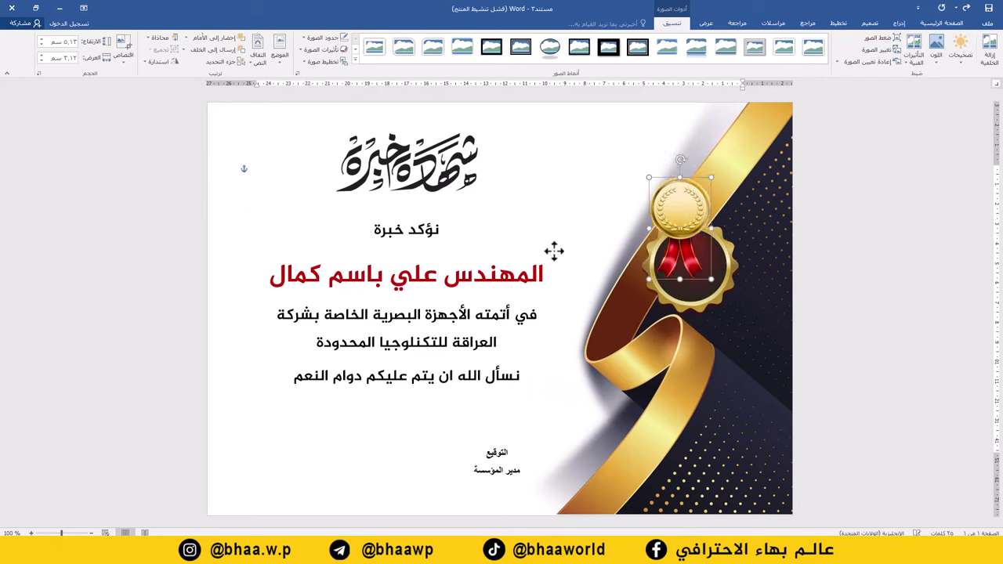
pyautogui.moveTo(675, 203)
pyautogui.mouseDown()
pyautogui.moveTo(267, 412)
pyautogui.moveTo(265, 422)
pyautogui.moveTo(283, 425)
pyautogui.moveTo(312, 424)
pyautogui.moveTo(284, 425)
pyautogui.moveTo(273, 199)
pyautogui.moveTo(285, 162)
pyautogui.mouseUp()
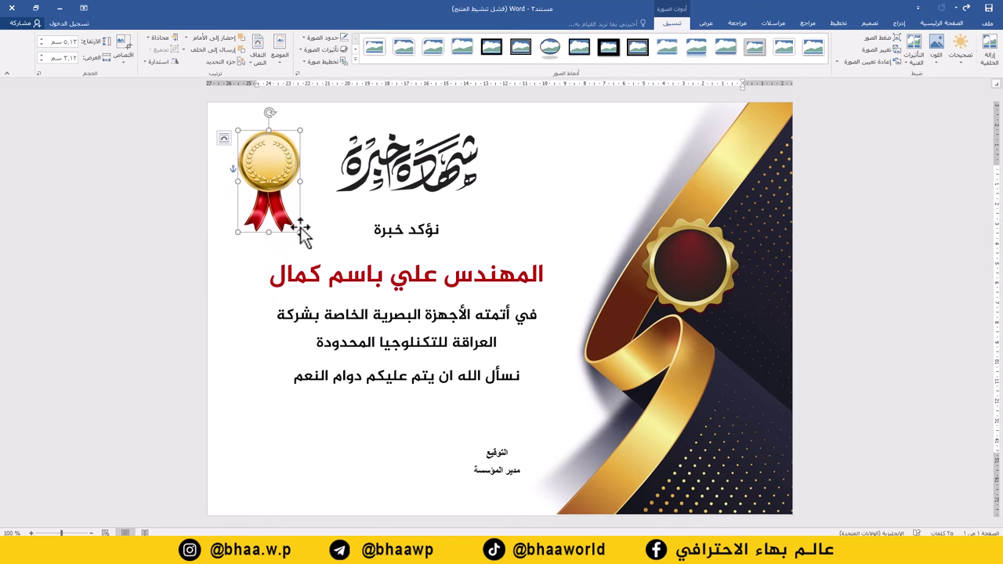
pyautogui.moveTo(300, 232); pyautogui.dragTo(319, 232)
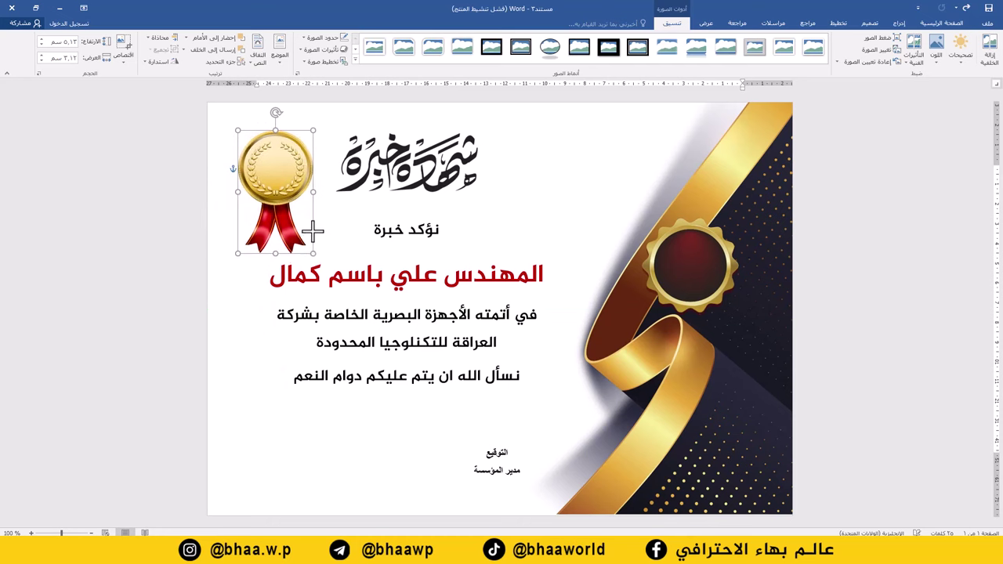
# Shift the title right, move the body text down, and move the signature block left.
pyautogui.click(421, 168)
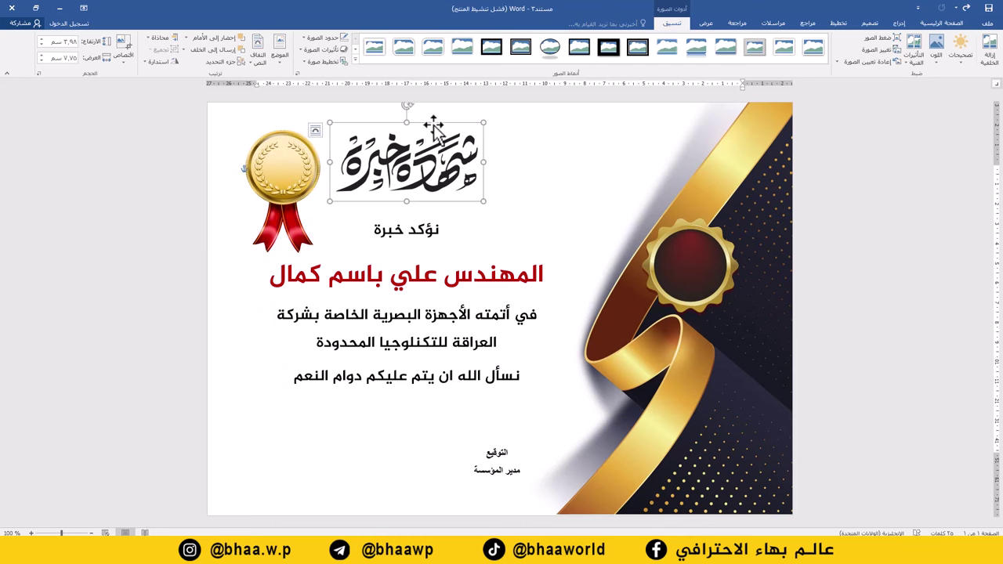
pyautogui.moveTo(436, 129); pyautogui.dragTo(485, 124)
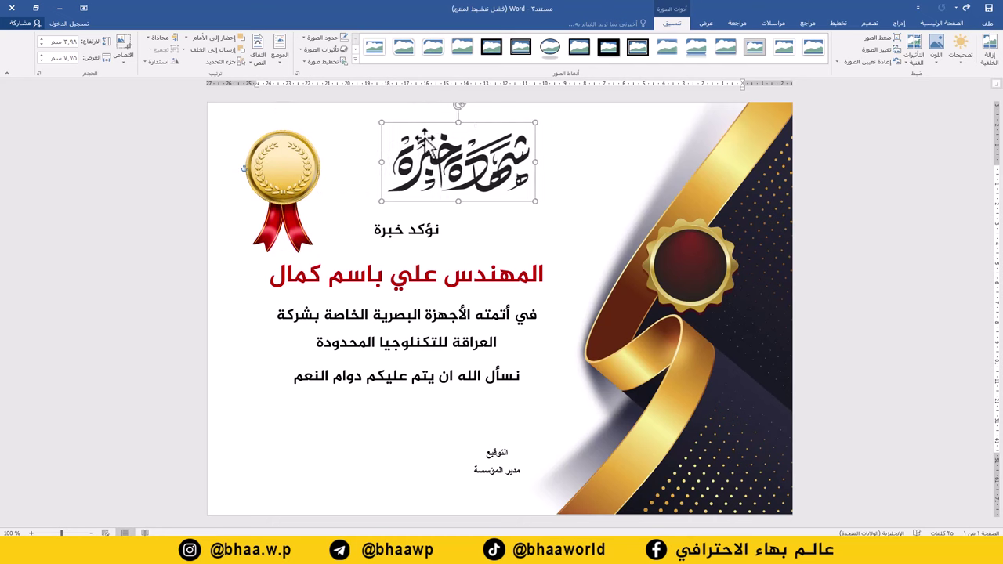
pyautogui.click(308, 161)
pyautogui.moveTo(308, 162); pyautogui.dragTo(311, 160)
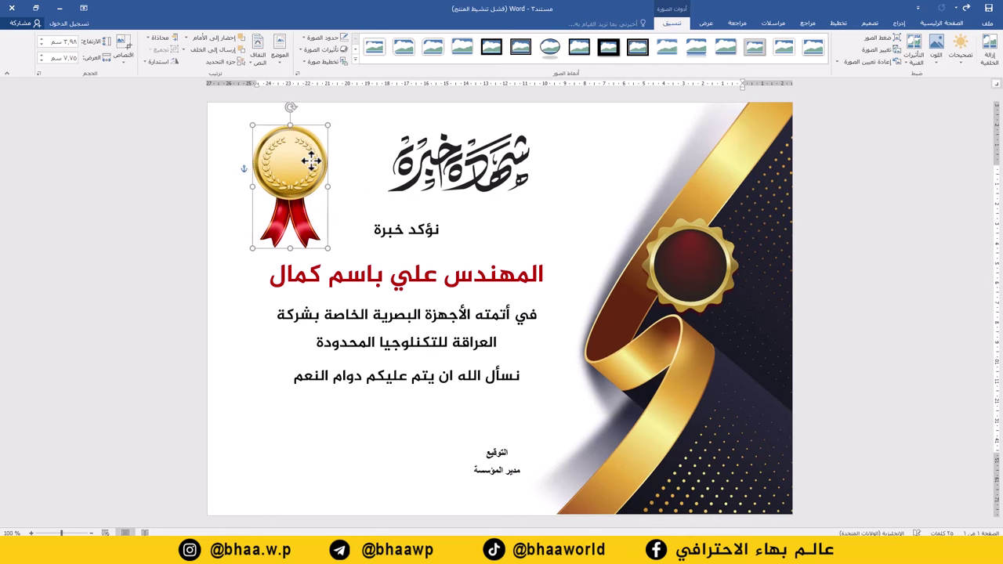
pyautogui.click(424, 284)
pyautogui.moveTo(444, 211); pyautogui.dragTo(443, 233)
pyautogui.moveTo(501, 446); pyautogui.dragTo(413, 444)
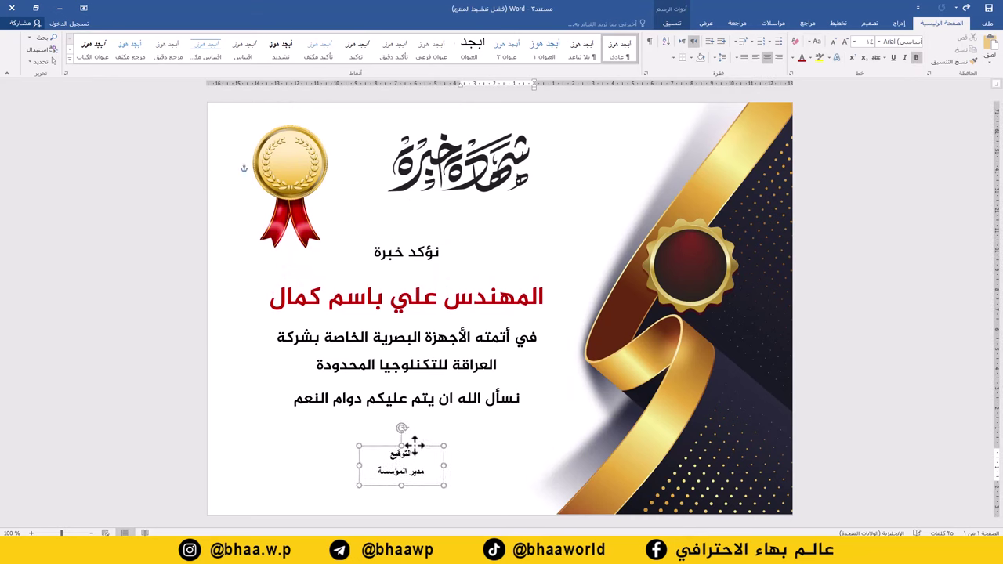
# Copy the signature text box onto the red seal and type the institution's name in it.
pyautogui.click(253, 455)
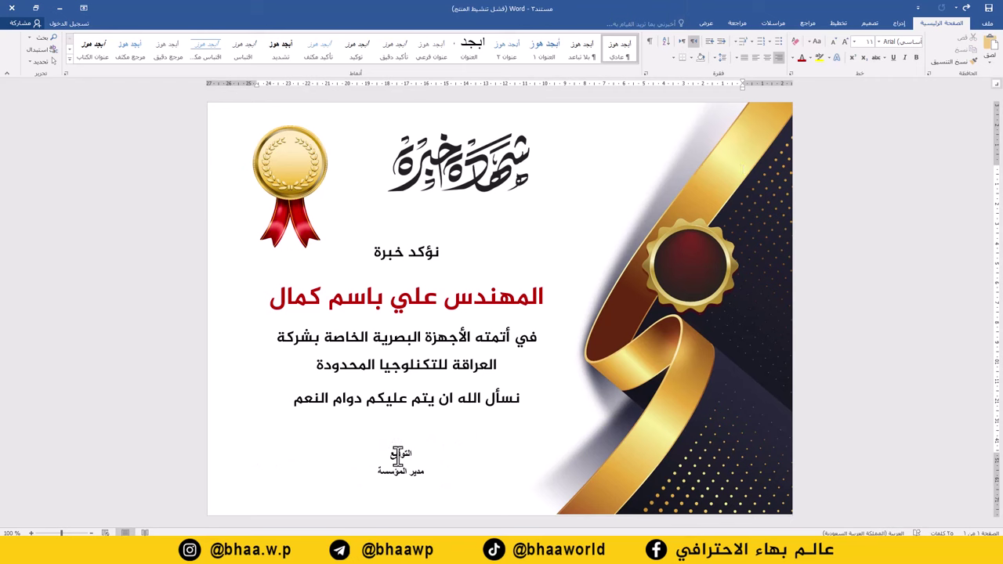
pyautogui.click(398, 455)
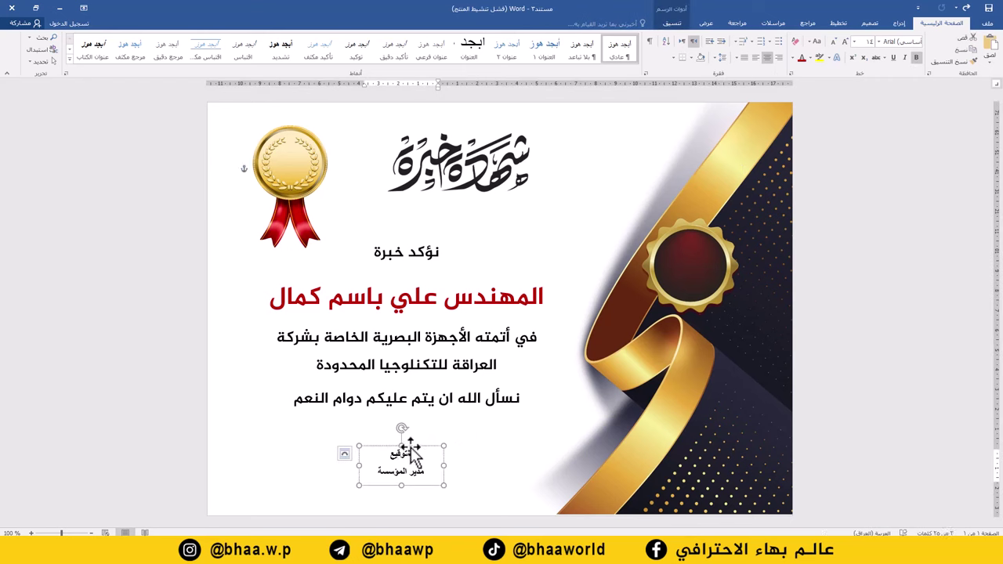
pyautogui.moveTo(419, 455)
pyautogui.mouseDown()
pyautogui.moveTo(611, 356)
pyautogui.moveTo(701, 248)
pyautogui.mouseUp()
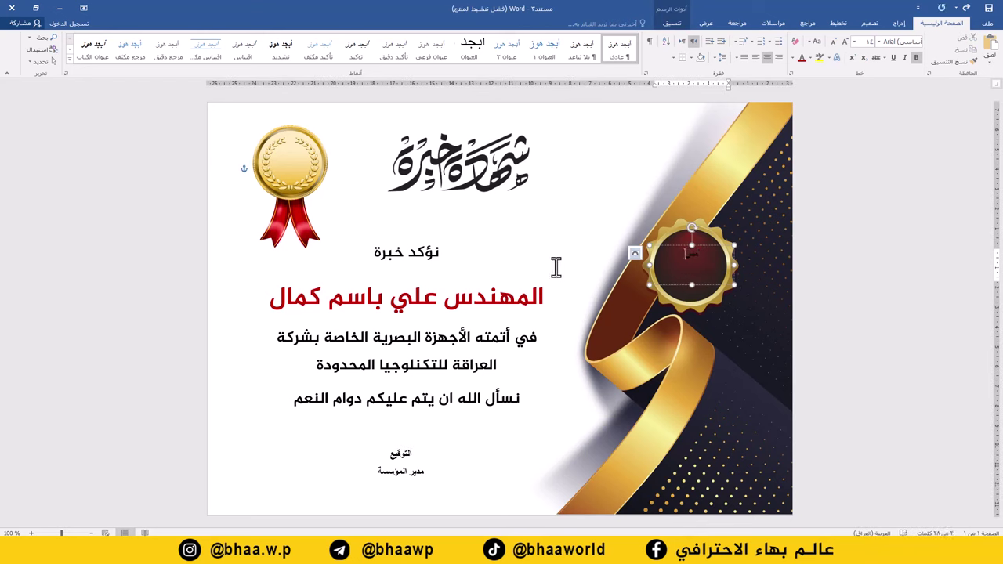
pyautogui.write('م')
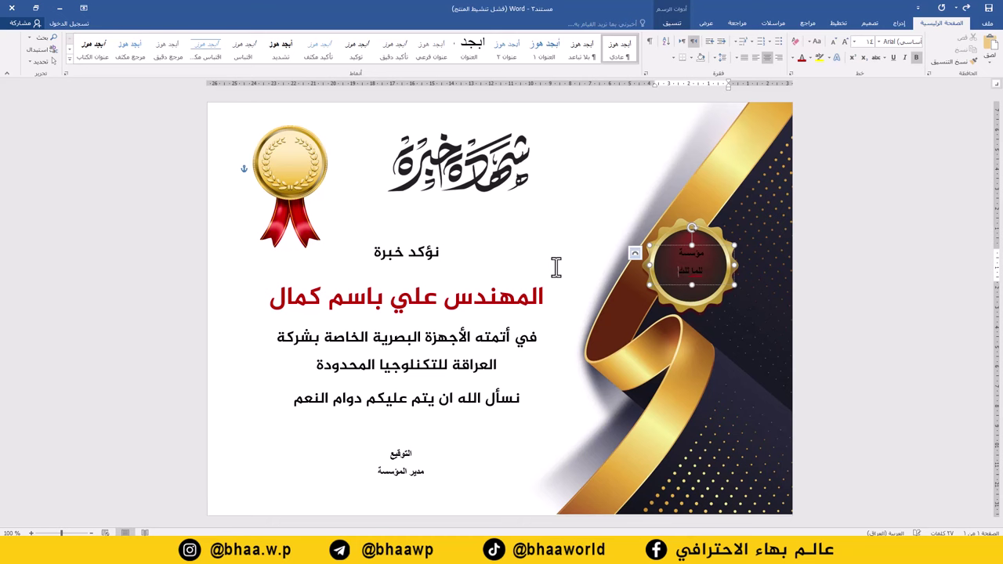
pyautogui.write('م')
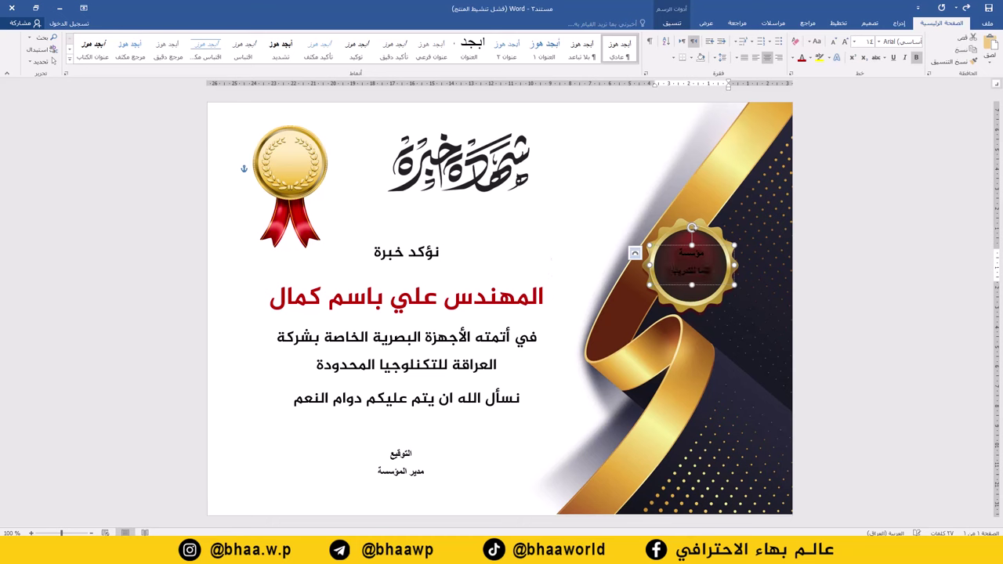
# Make the seal text white in the Hacen Algeria Hd font.
pyautogui.hotkey('ctrl', 'a')
pyautogui.click(790, 60)
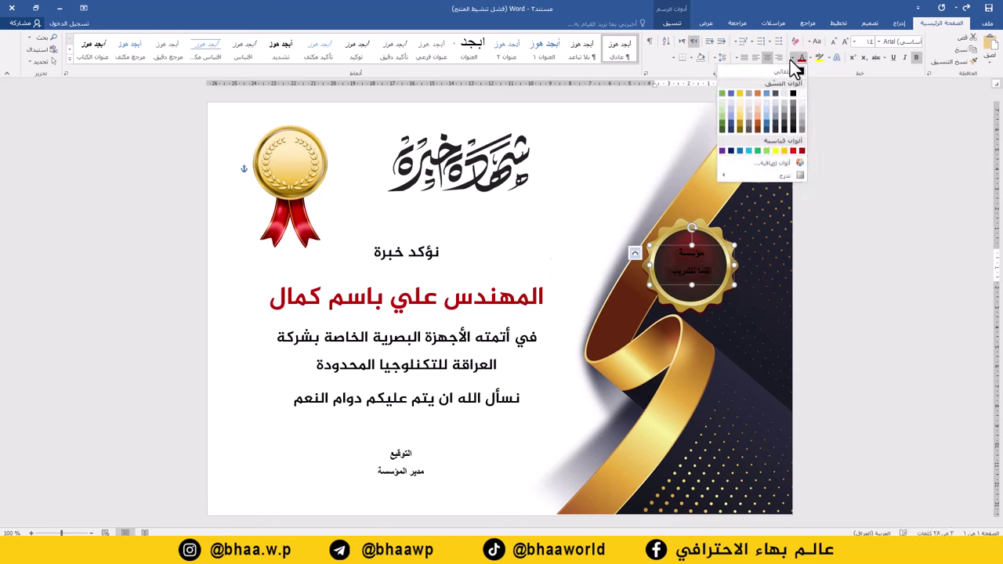
pyautogui.click(798, 89)
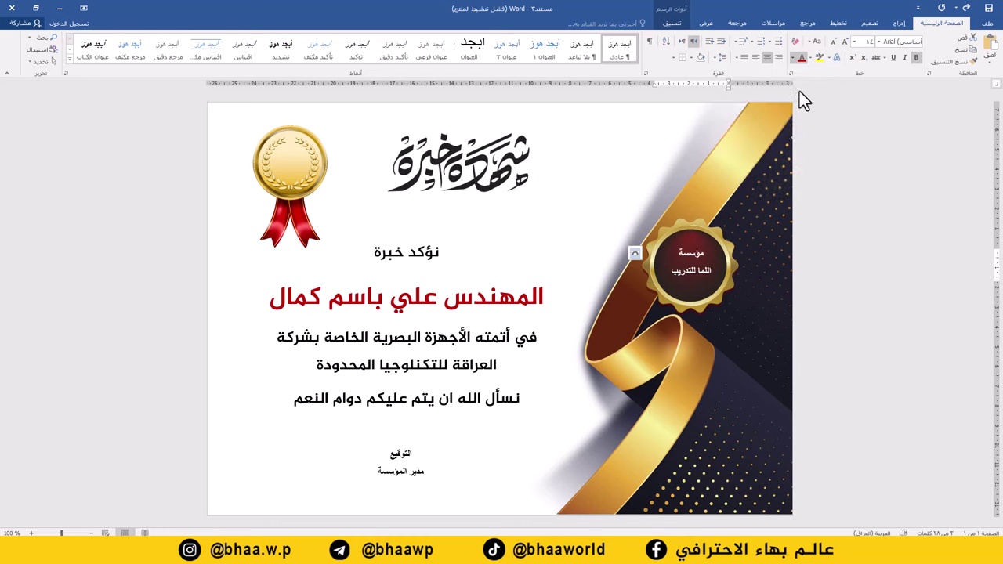
pyautogui.click(879, 41)
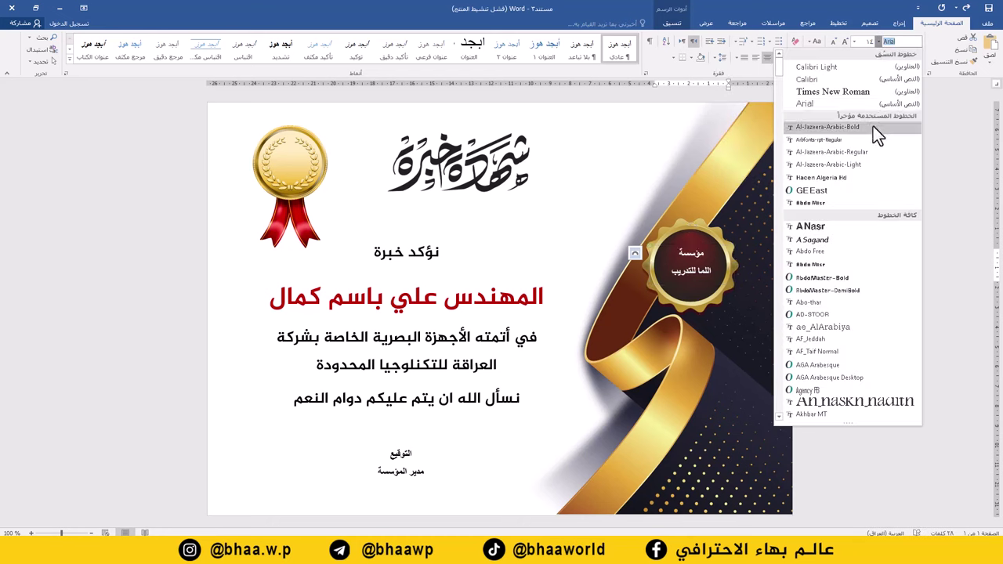
pyautogui.click(849, 177)
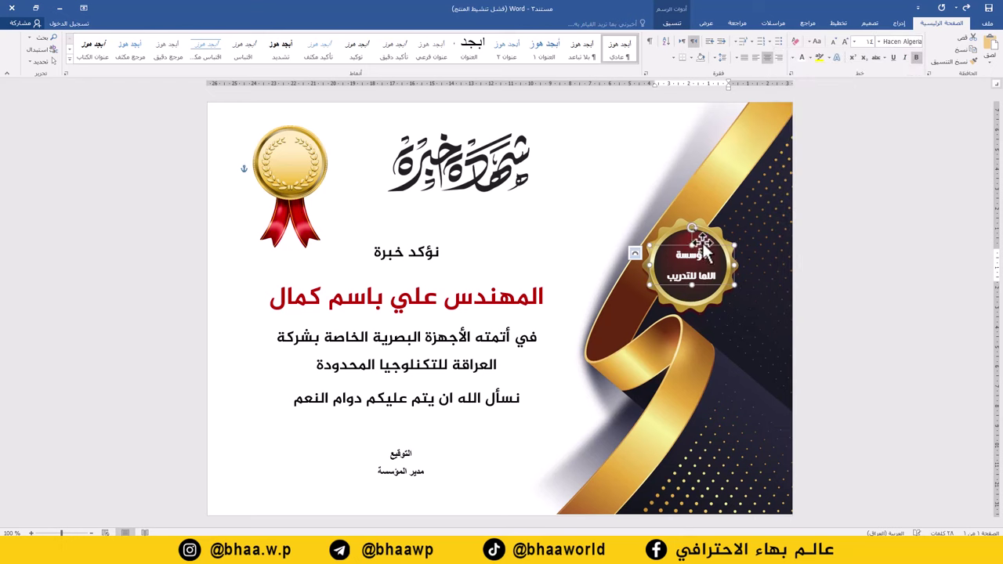
pyautogui.click(596, 192)
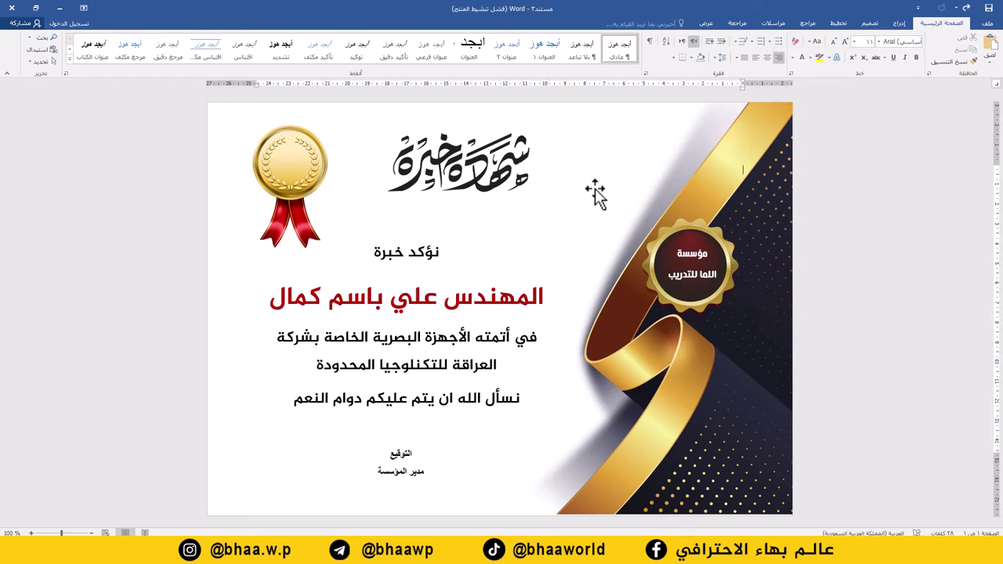